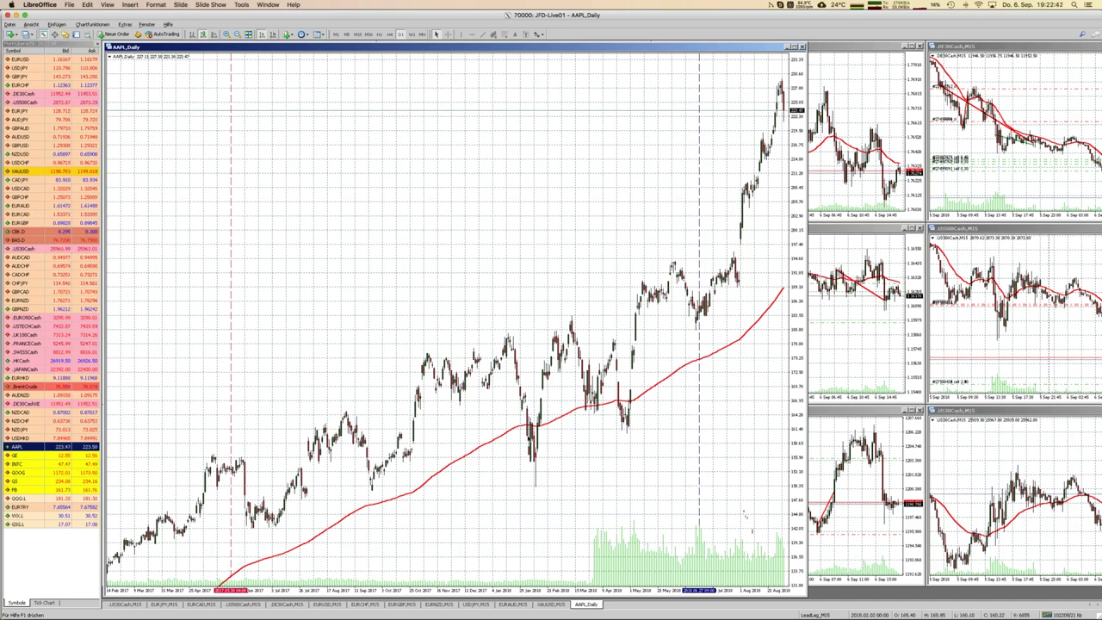
Switch from the AAPL daily chart to LibreOffice and bring up the Apple_D1_EMA.ods workbook.
{"action": "mouse_move", "coordinate": [530, 441]}
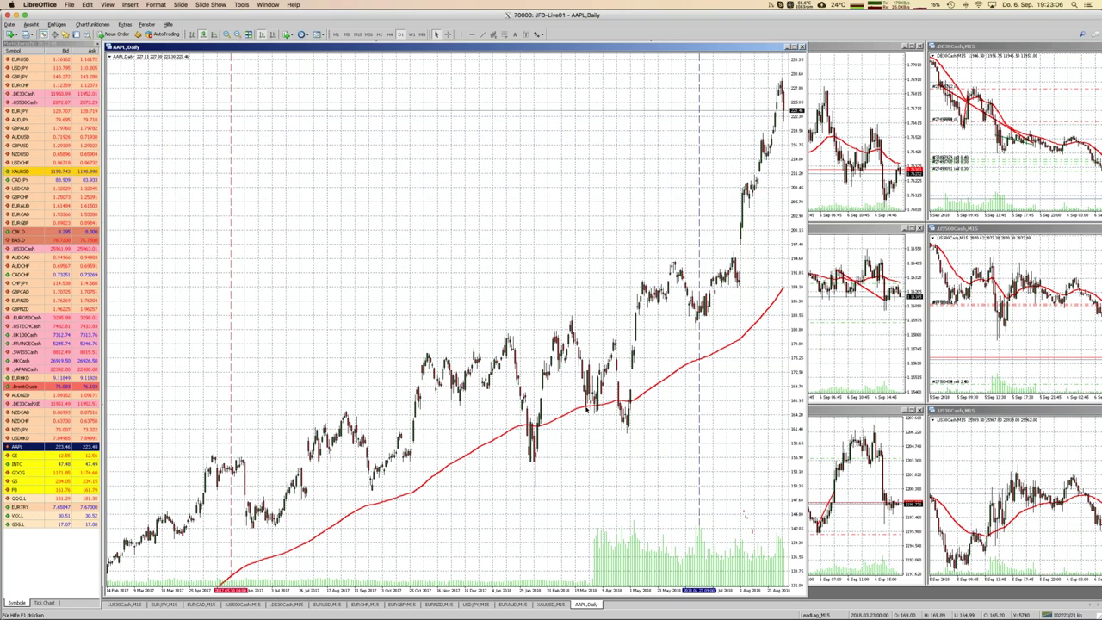
{"action": "mouse_move", "coordinate": [586, 413]}
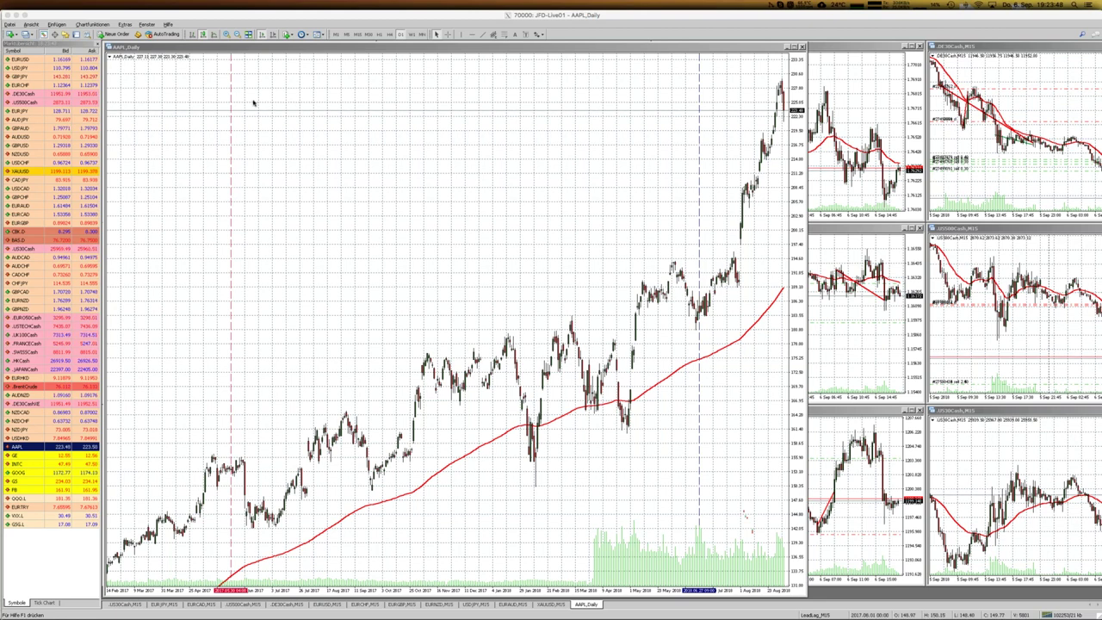
{"action": "mouse_move", "coordinate": [6, 284]}
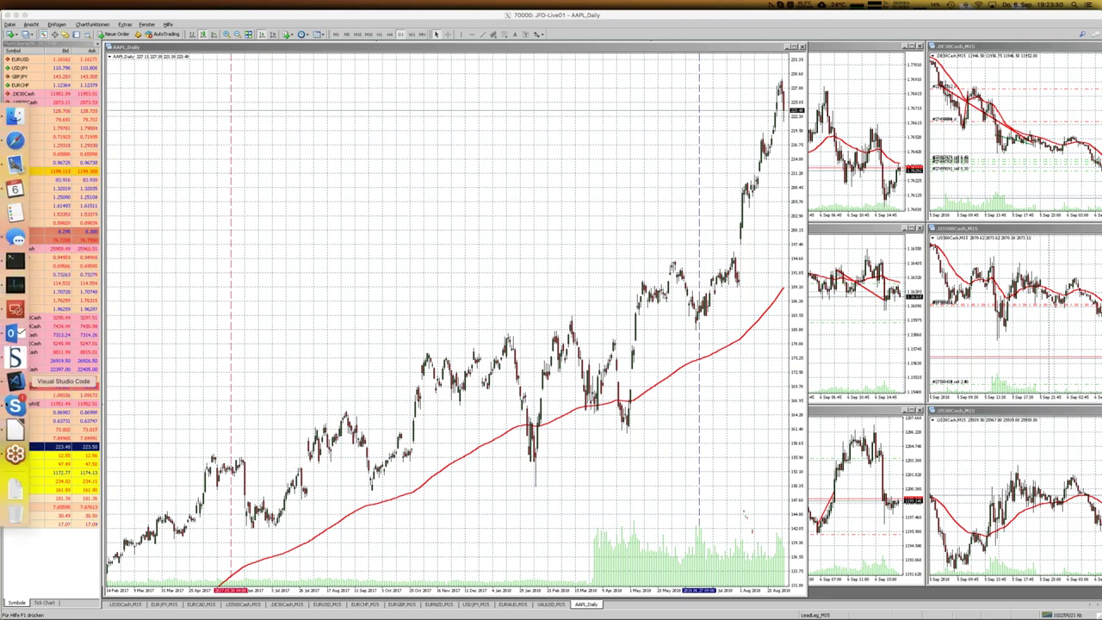
{"action": "left_click", "coordinate": [13, 427]}
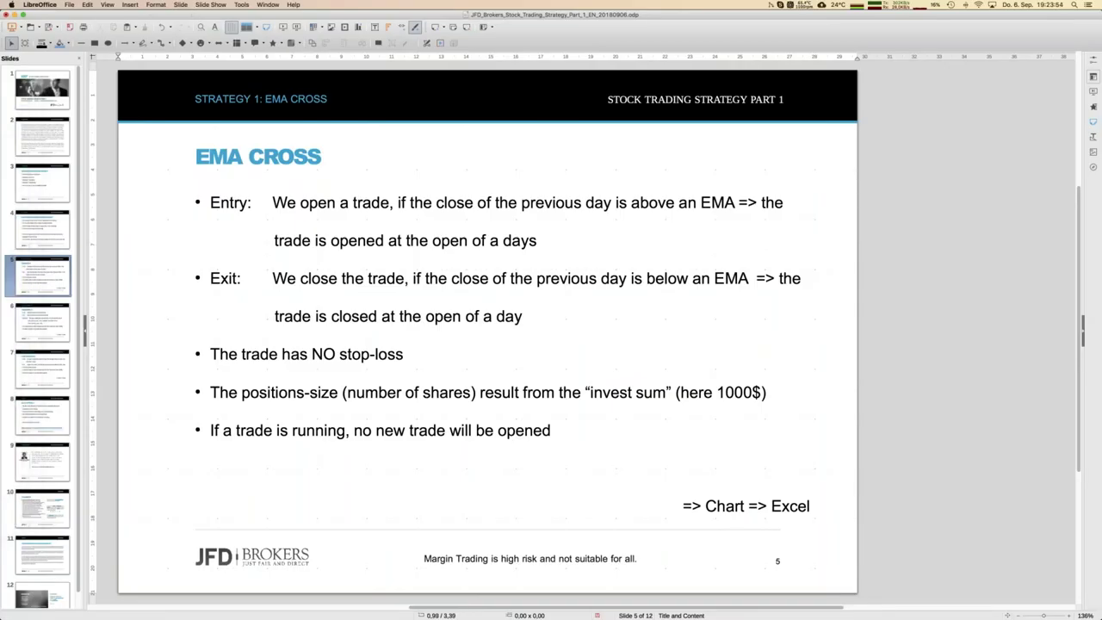
{"action": "left_click", "coordinate": [267, 5]}
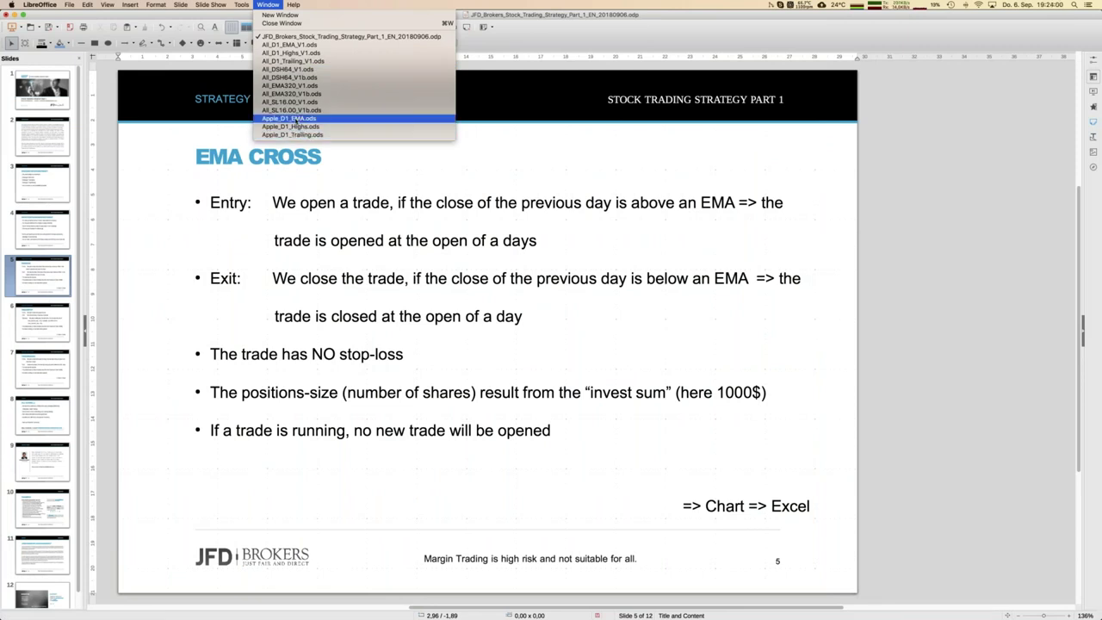
{"action": "left_click", "coordinate": [295, 120]}
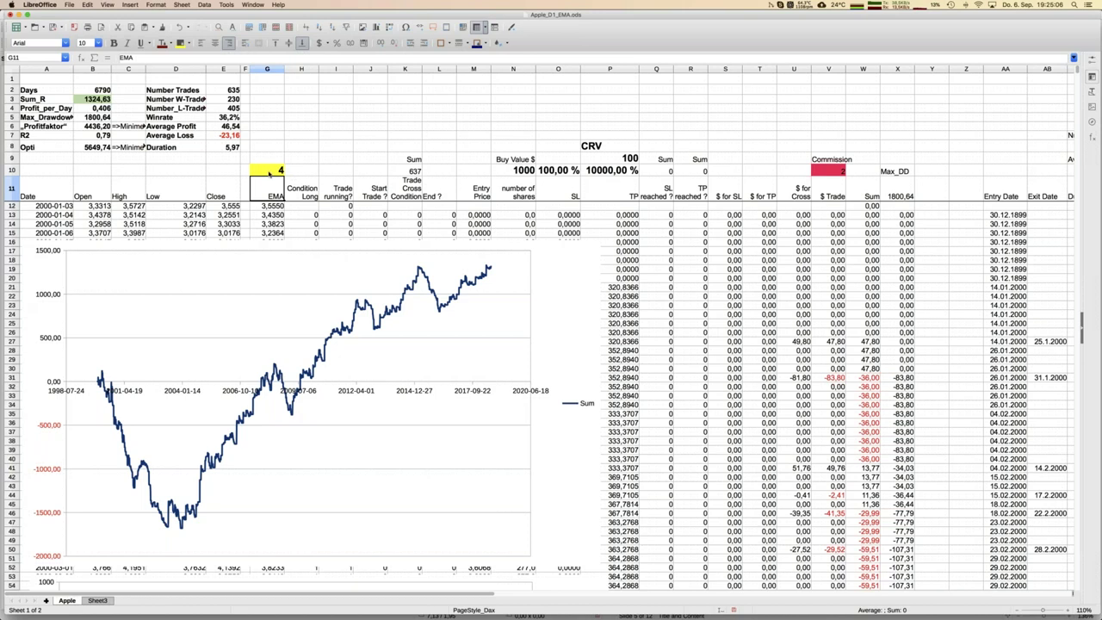
Set the EMA period in cell G10 to 8.
{"action": "left_click", "coordinate": [269, 173]}
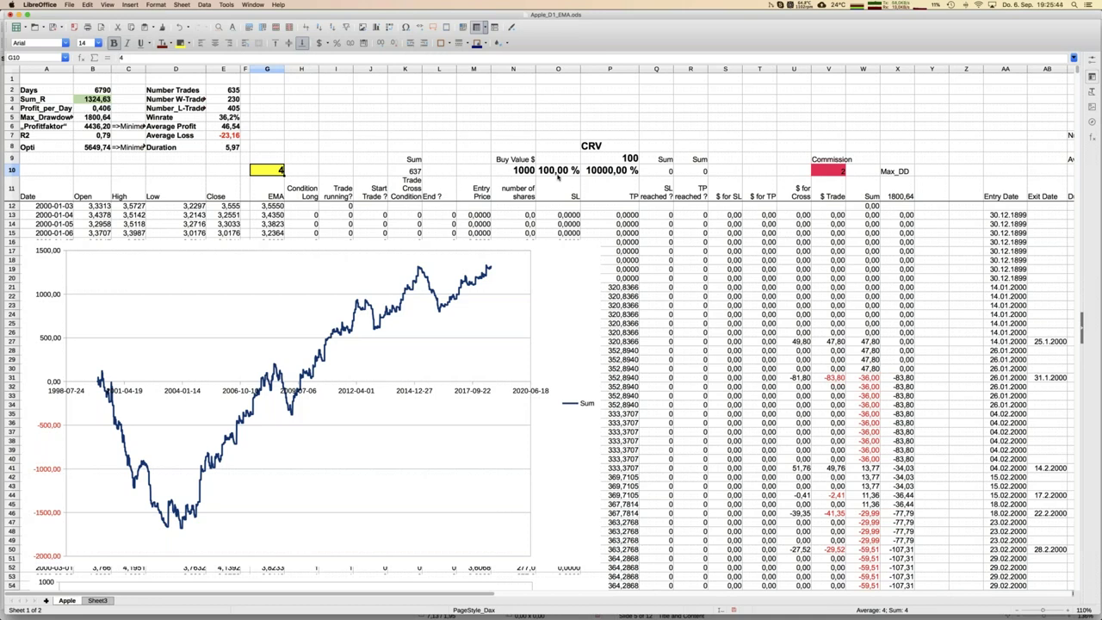
{"action": "left_click", "coordinate": [607, 149]}
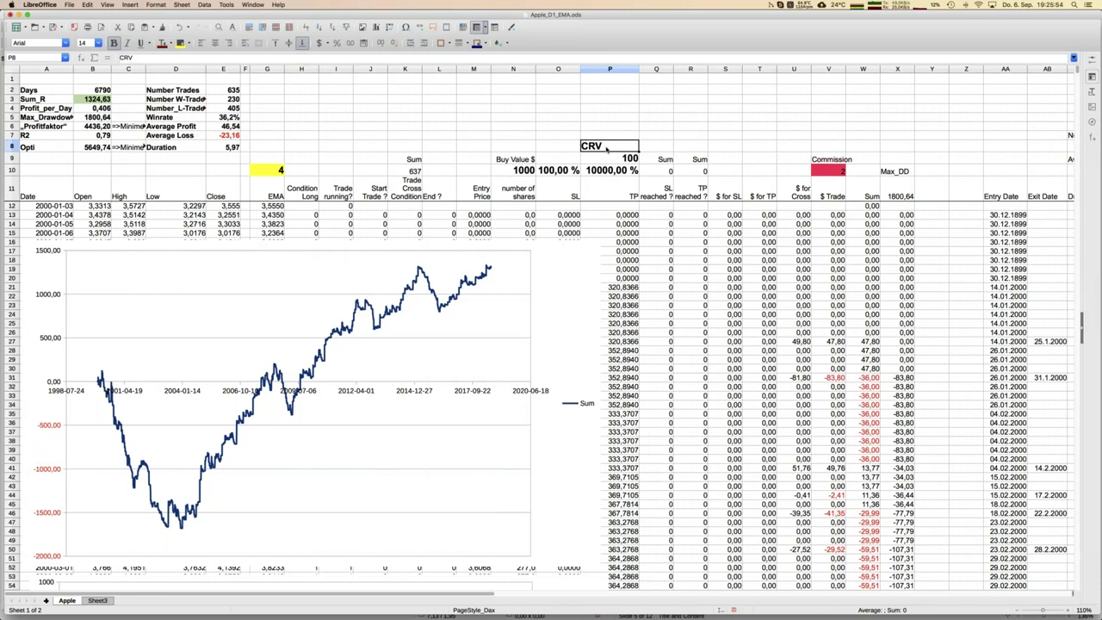
{"action": "left_click", "coordinate": [266, 172]}
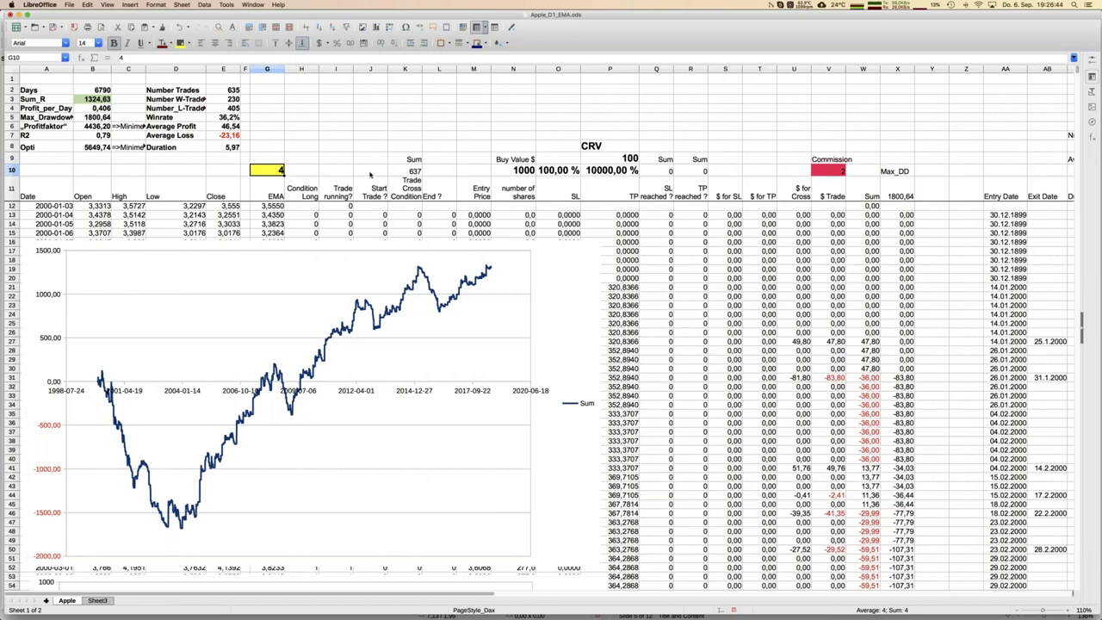
{"action": "left_click", "coordinate": [302, 171]}
{"action": "left_click", "coordinate": [264, 170]}
{"action": "type", "text": "8"}
{"action": "key", "text": "Return"}
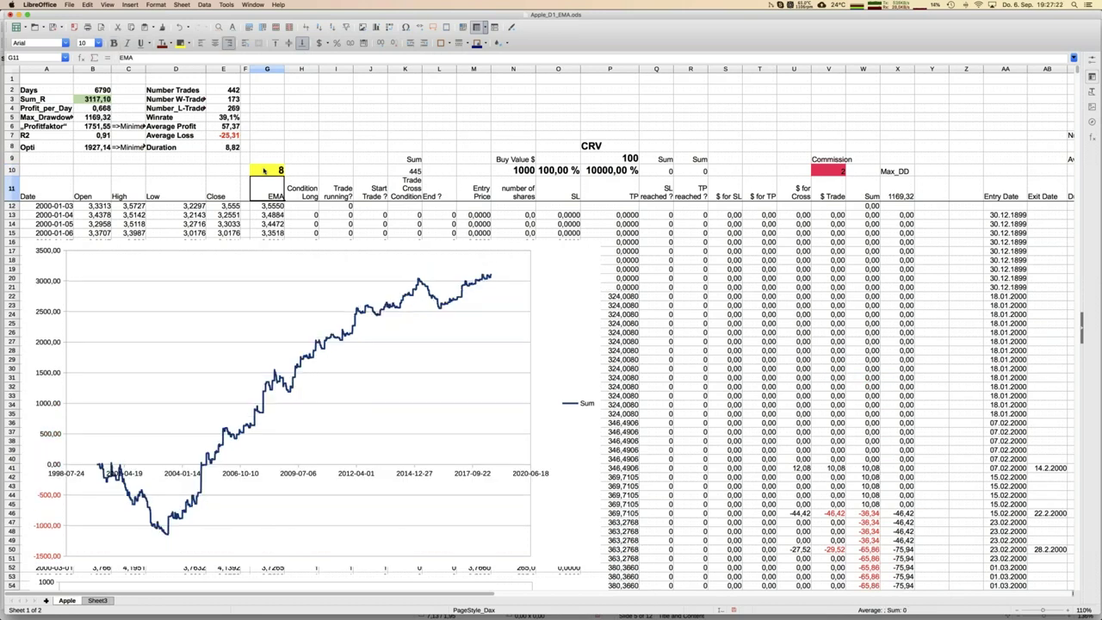
Test EMA periods of 16 and 32 in cell G10.
{"action": "left_click", "coordinate": [264, 170]}
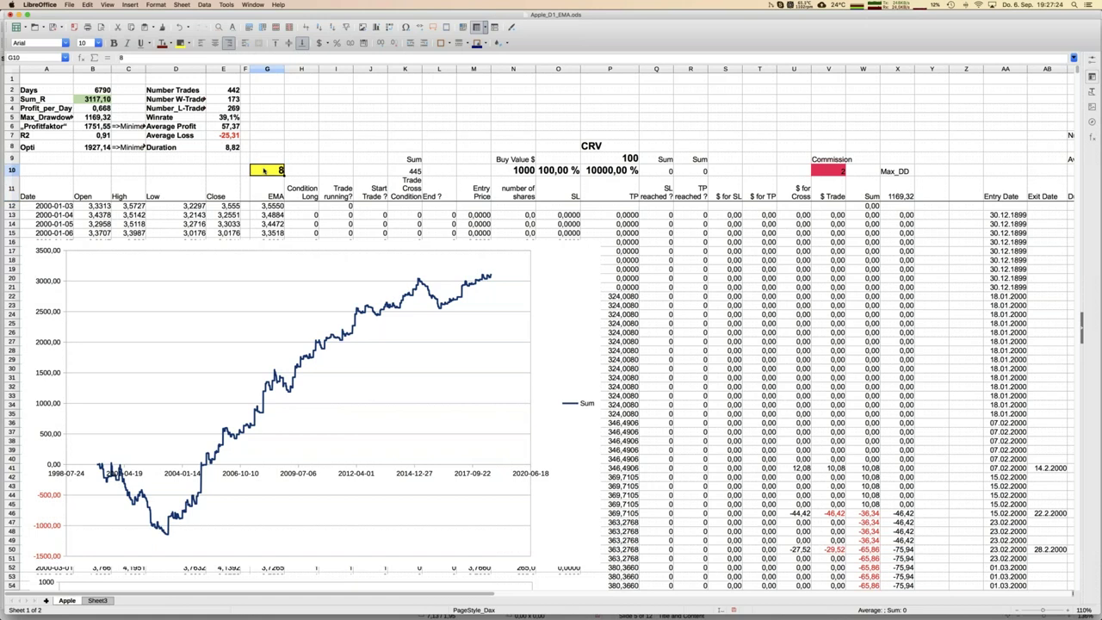
{"action": "type", "text": "16"}
{"action": "key", "text": "Return"}
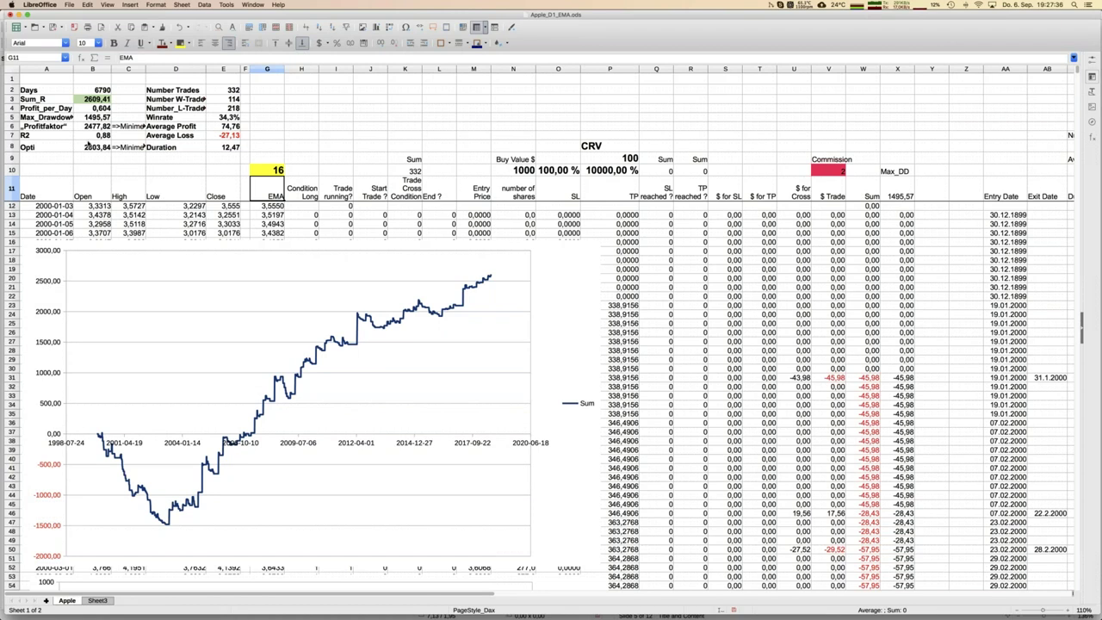
{"action": "key", "text": "Up"}
{"action": "type", "text": "32"}
{"action": "key", "text": "Return"}
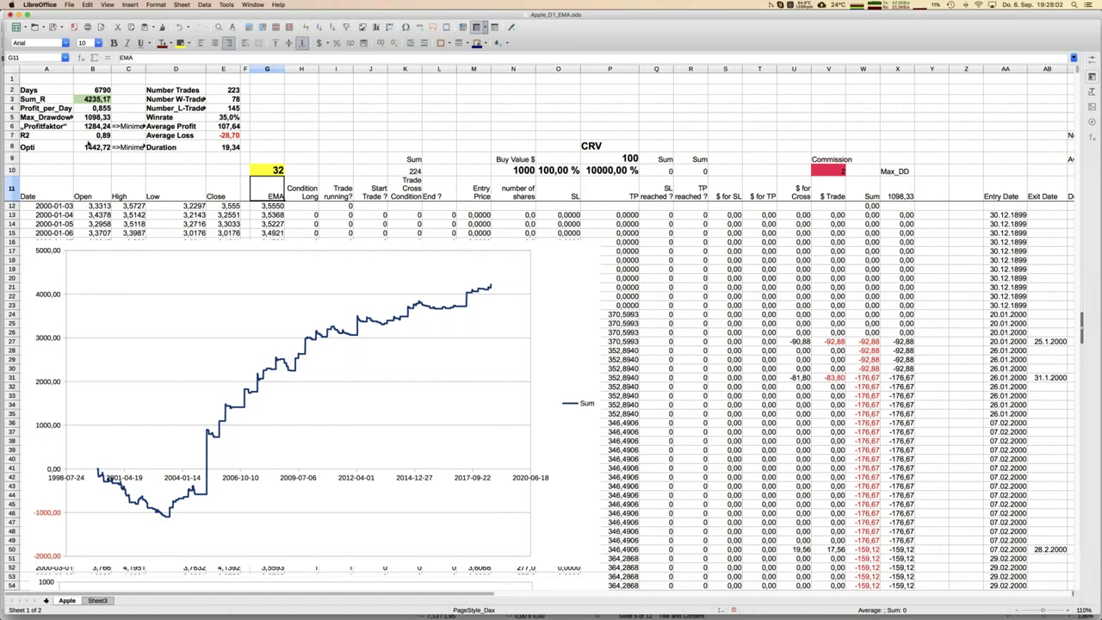
Test EMA periods of 64 and 128 in cell G10.
{"action": "key", "text": "Up"}
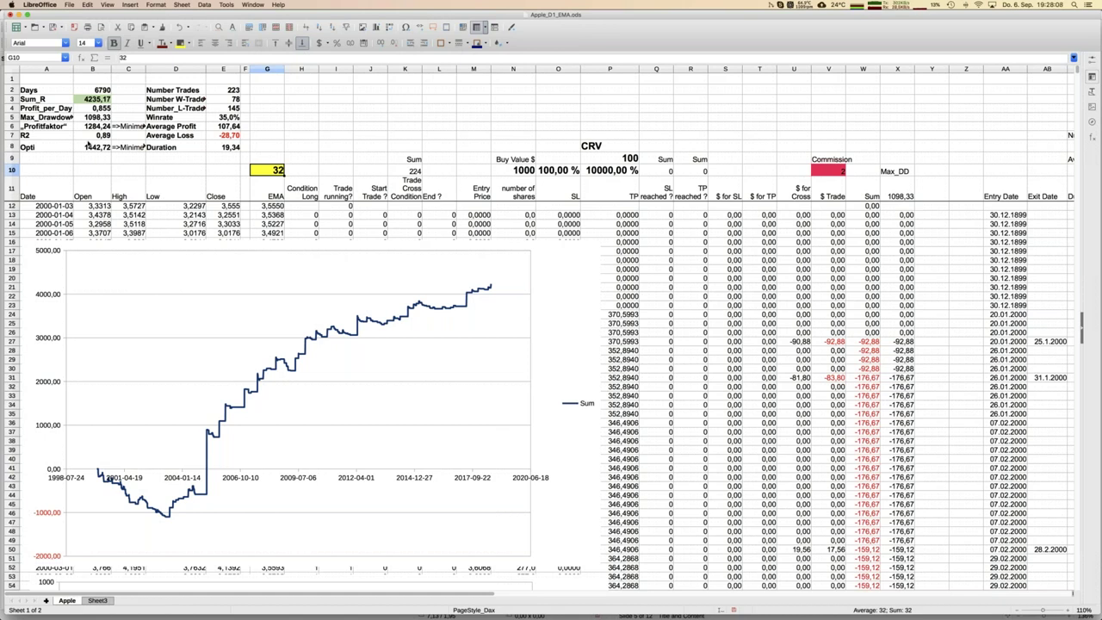
{"action": "type", "text": "64"}
{"action": "key", "text": "Return"}
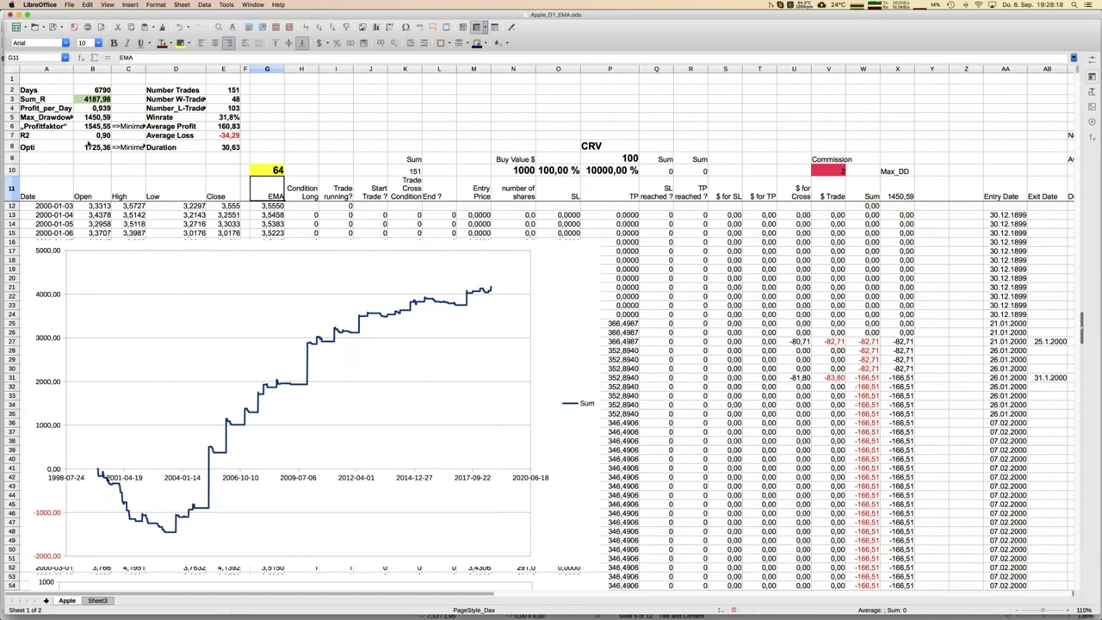
{"action": "key", "text": "Up"}
{"action": "type", "text": "128"}
{"action": "key", "text": "Return"}
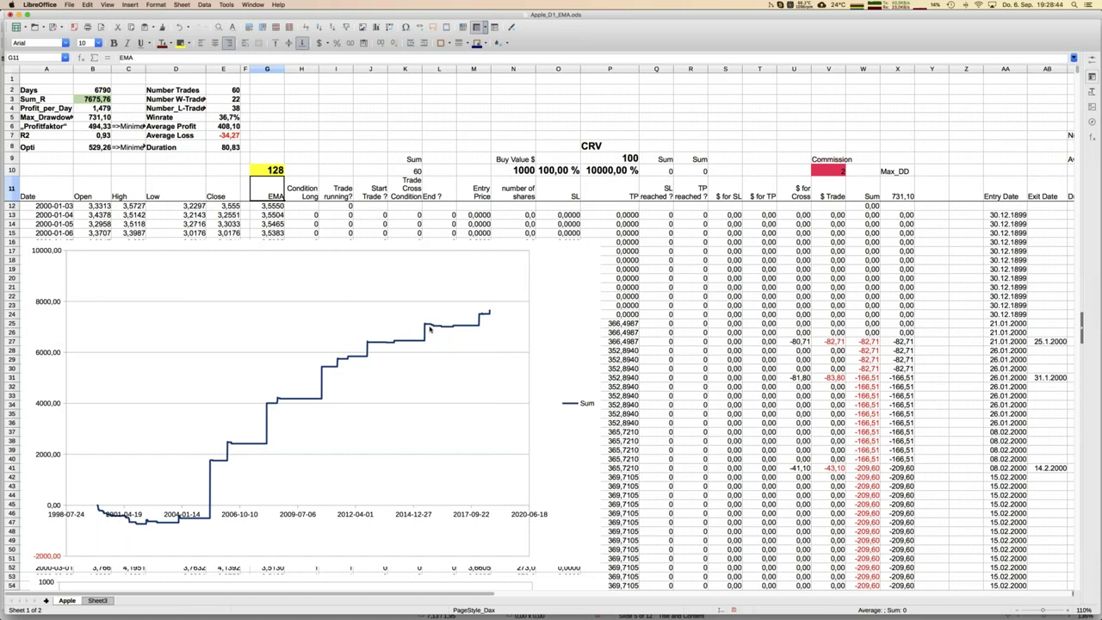
Set the EMA period in cell G10 to 256.
{"action": "key", "text": "Up"}
{"action": "type", "text": "256"}
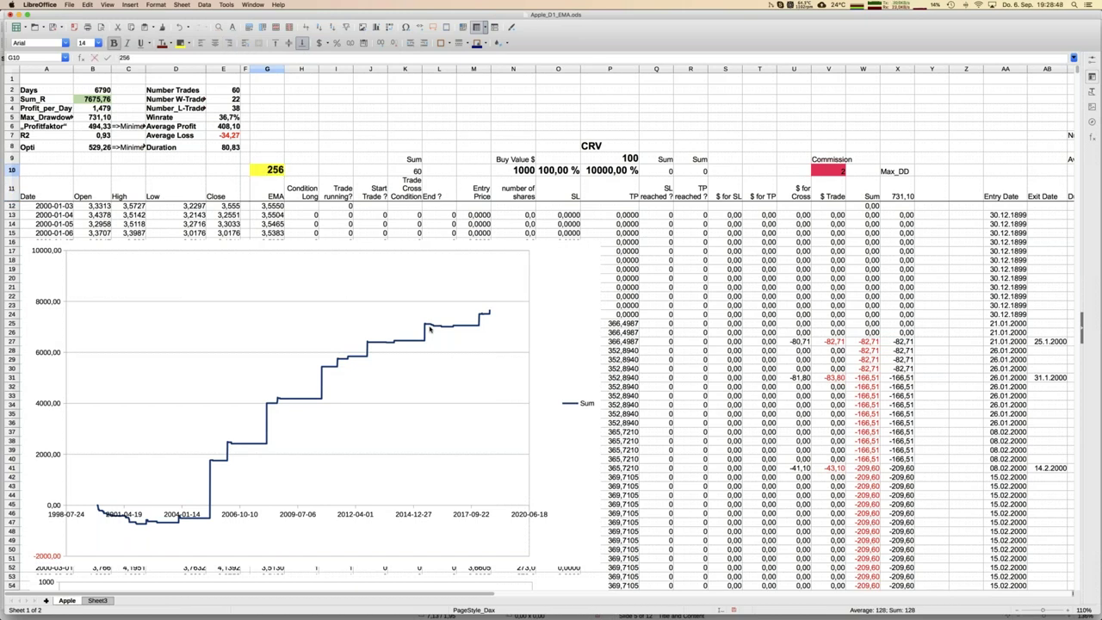
{"action": "key", "text": "Return"}
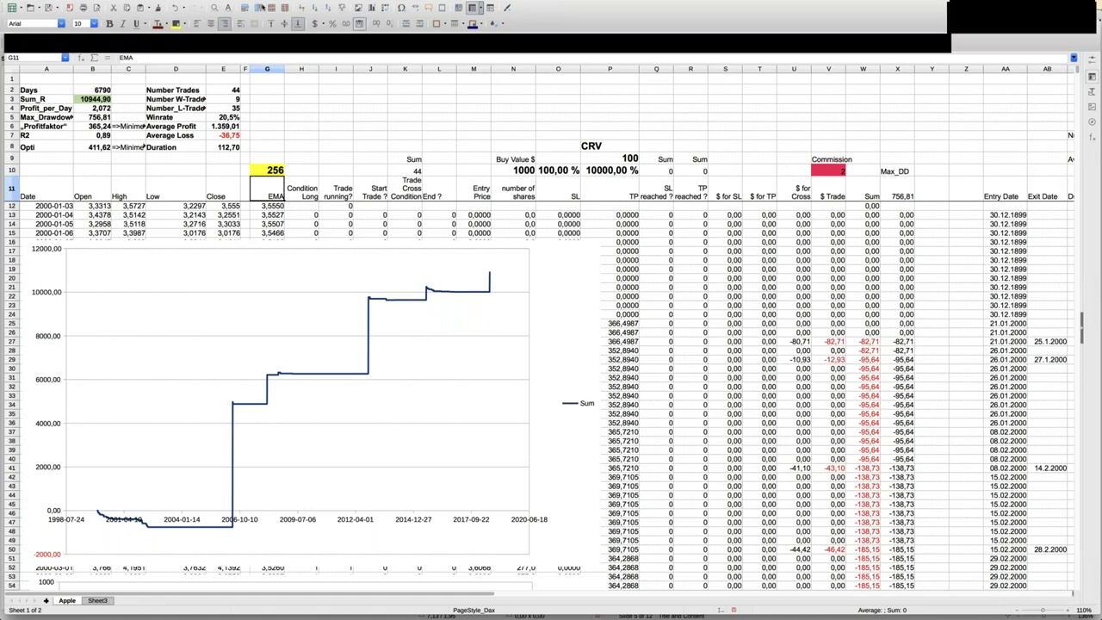
Bring up All_D1_EMA_V1.ods and examine its stock files, the EMA period and the profit_sum_dyn value in the first row.
{"action": "left_click", "coordinate": [253, 4]}
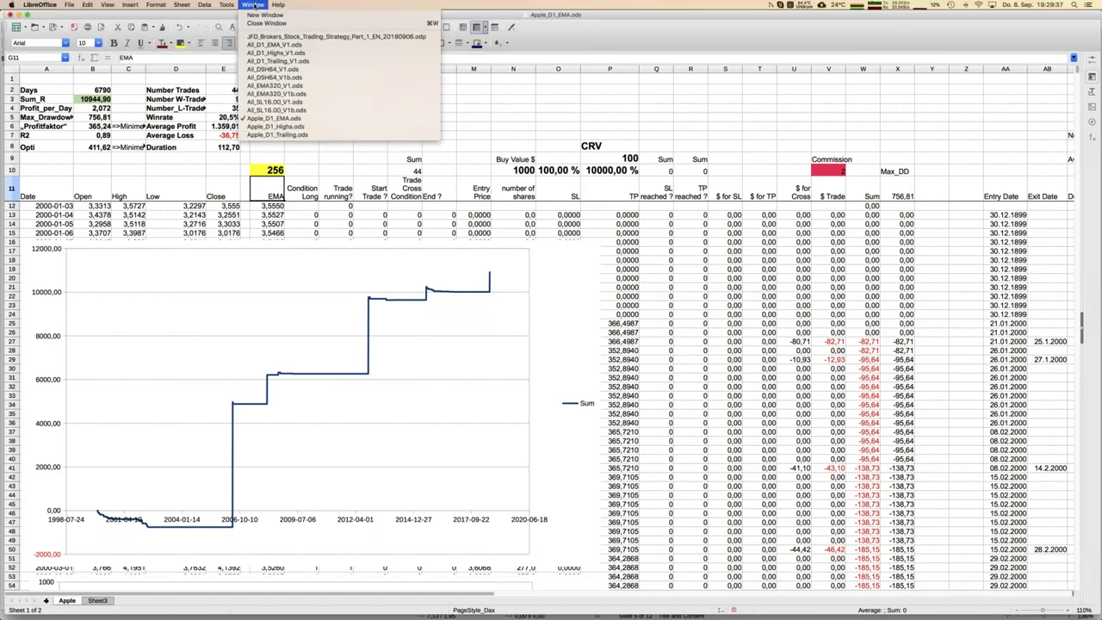
{"action": "left_click", "coordinate": [277, 47]}
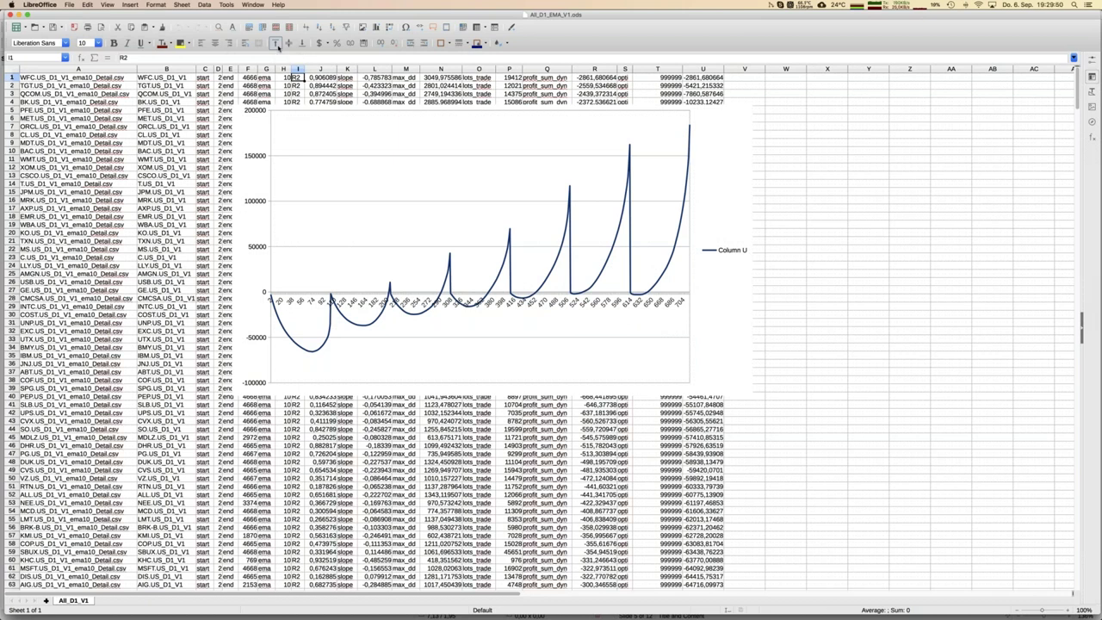
{"action": "left_click", "coordinate": [1068, 609]}
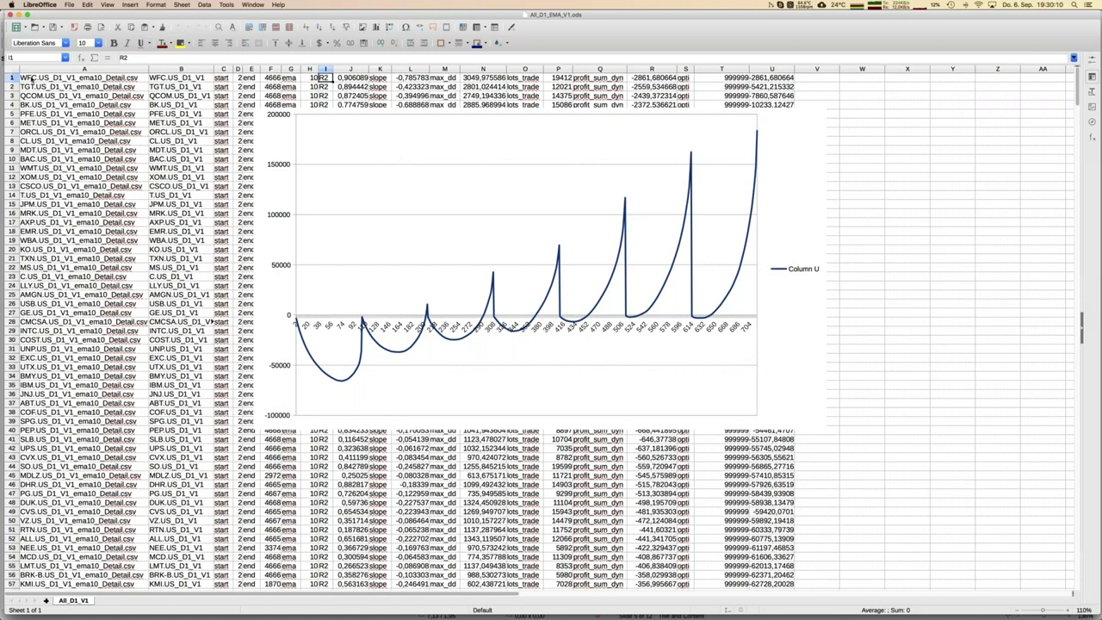
{"action": "left_click", "coordinate": [30, 79]}
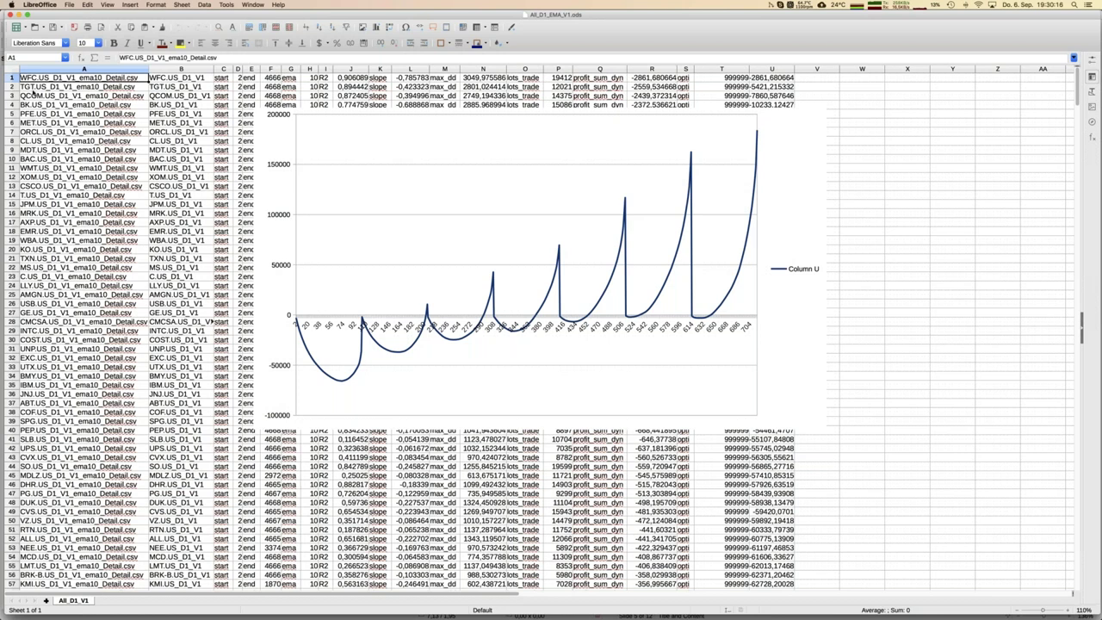
{"action": "left_click", "coordinate": [31, 116]}
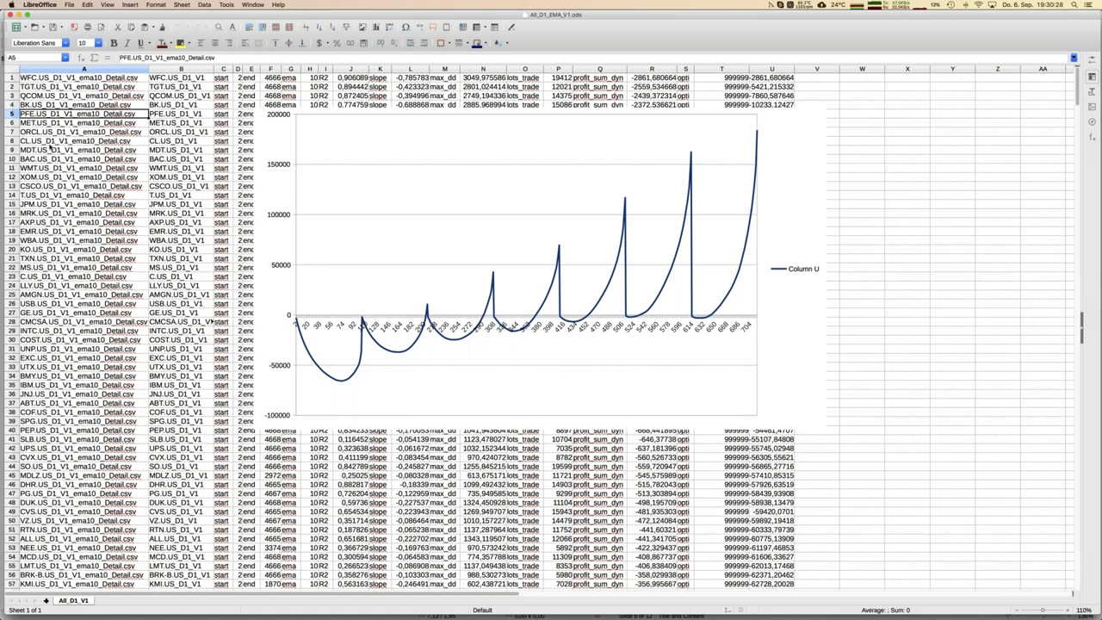
{"action": "left_click", "coordinate": [33, 77]}
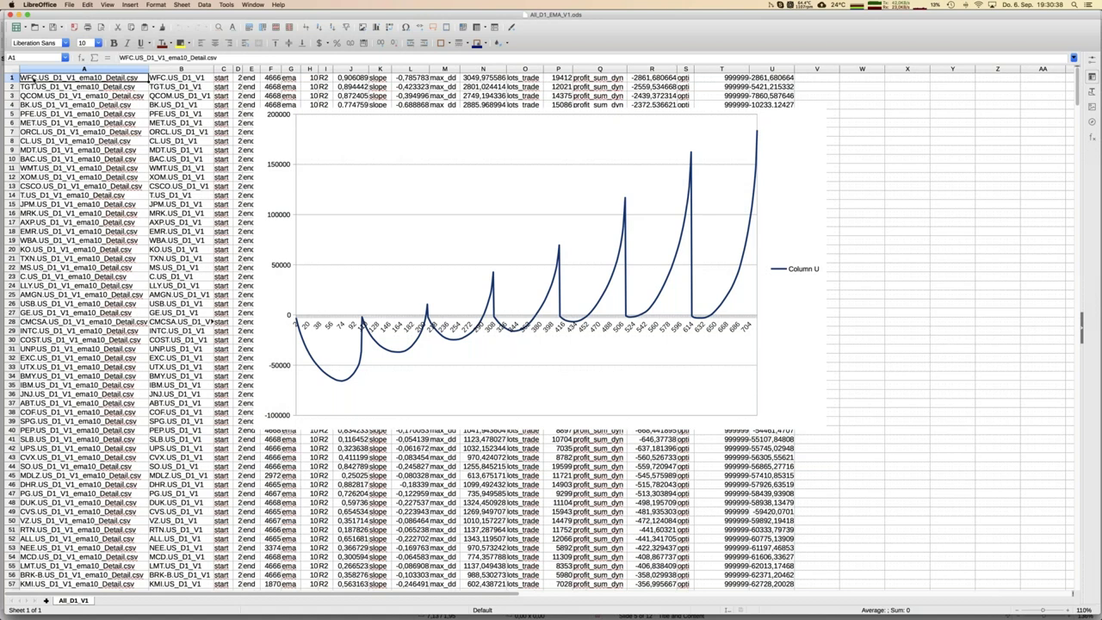
{"action": "left_click", "coordinate": [316, 77]}
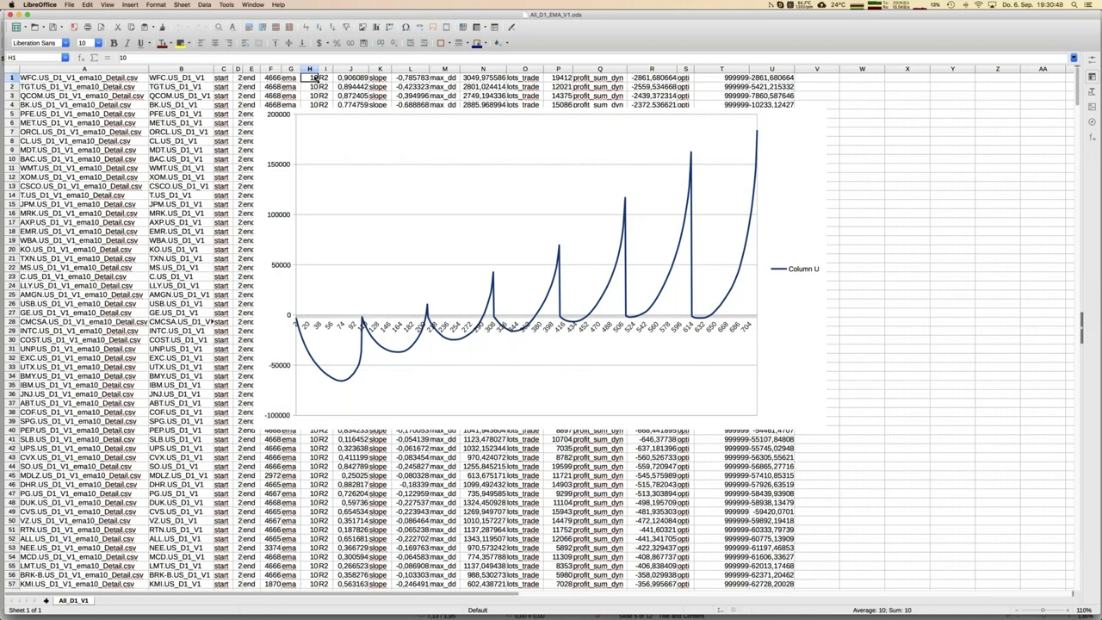
{"action": "left_click", "coordinate": [646, 79]}
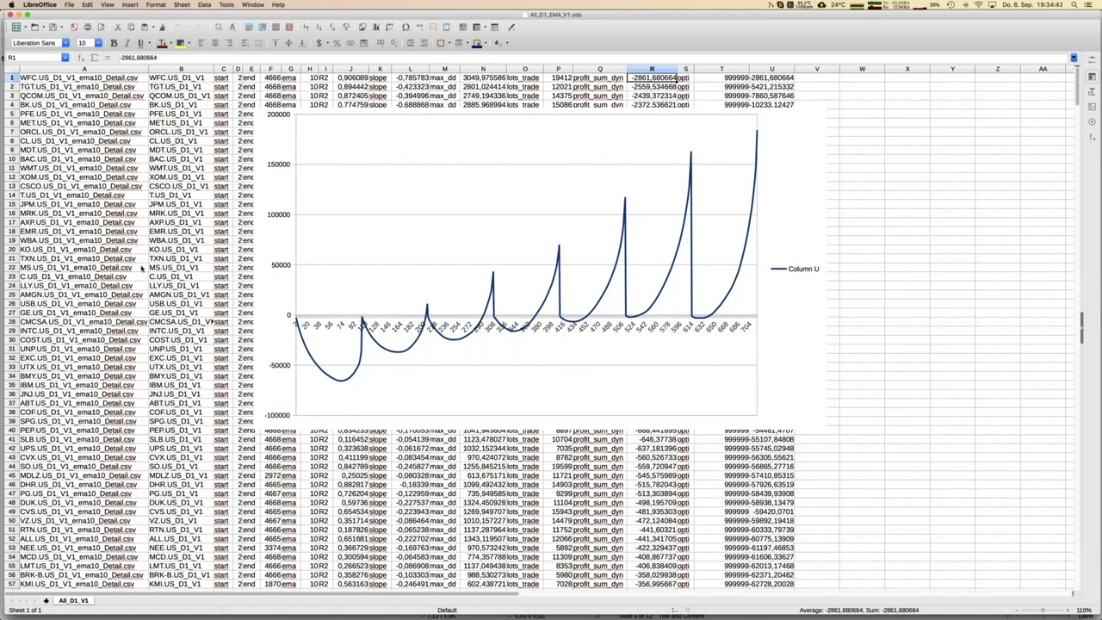
Return to the JFD_Brokers_Stock_Trading_Strategy presentation and advance to slide 6, Trailing Stop.
{"action": "left_click", "coordinate": [261, 5]}
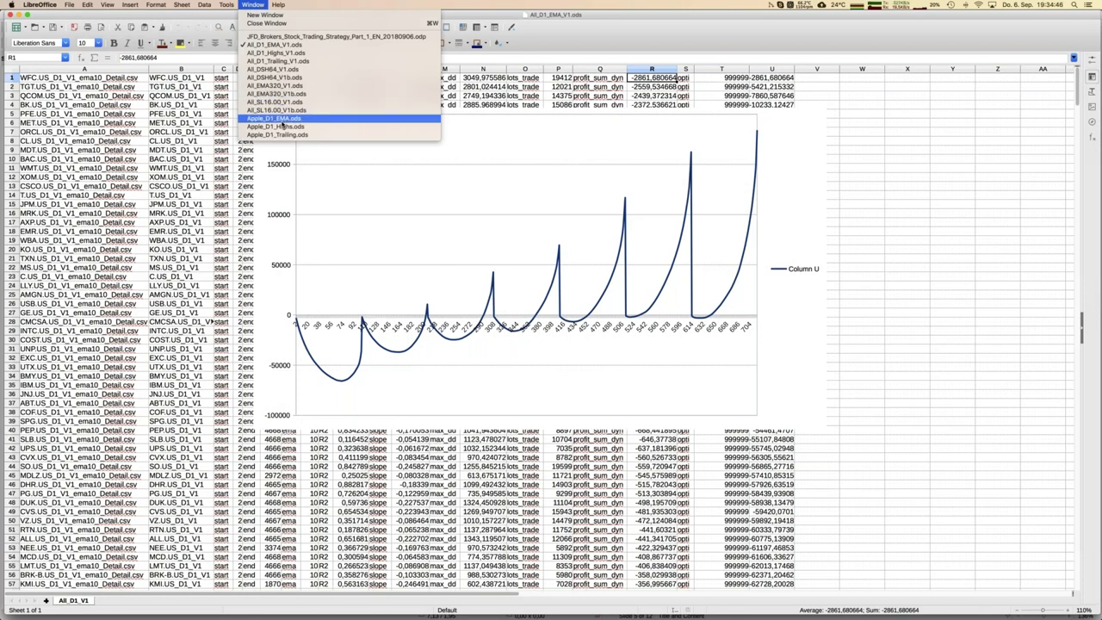
{"action": "left_click", "coordinate": [155, 205]}
{"action": "key", "text": "super+grave"}
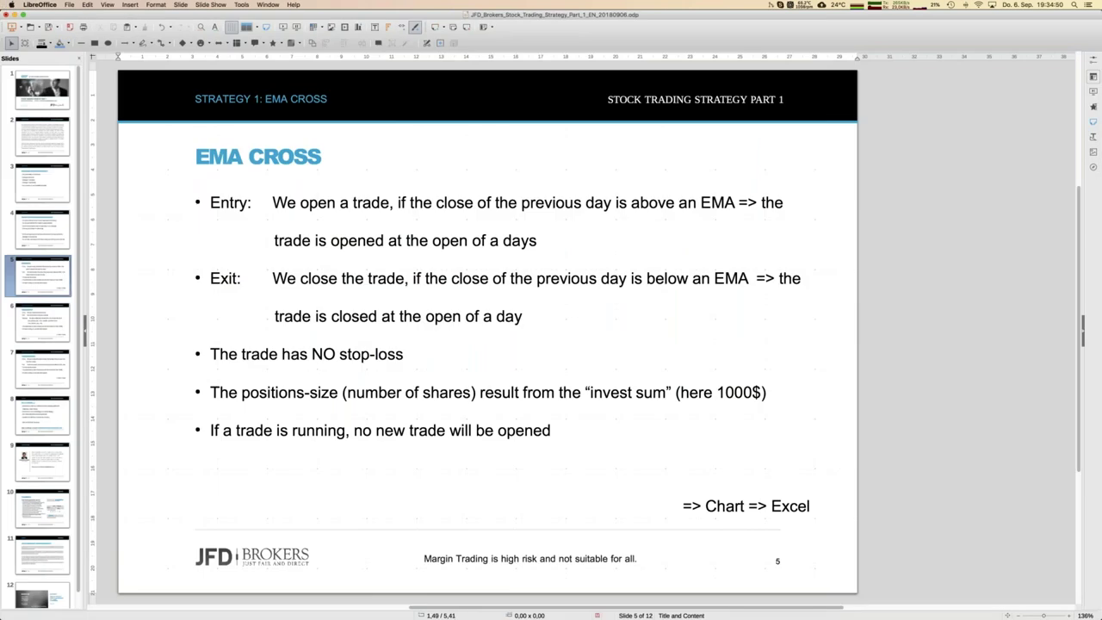
{"action": "key", "text": "Page_Down"}
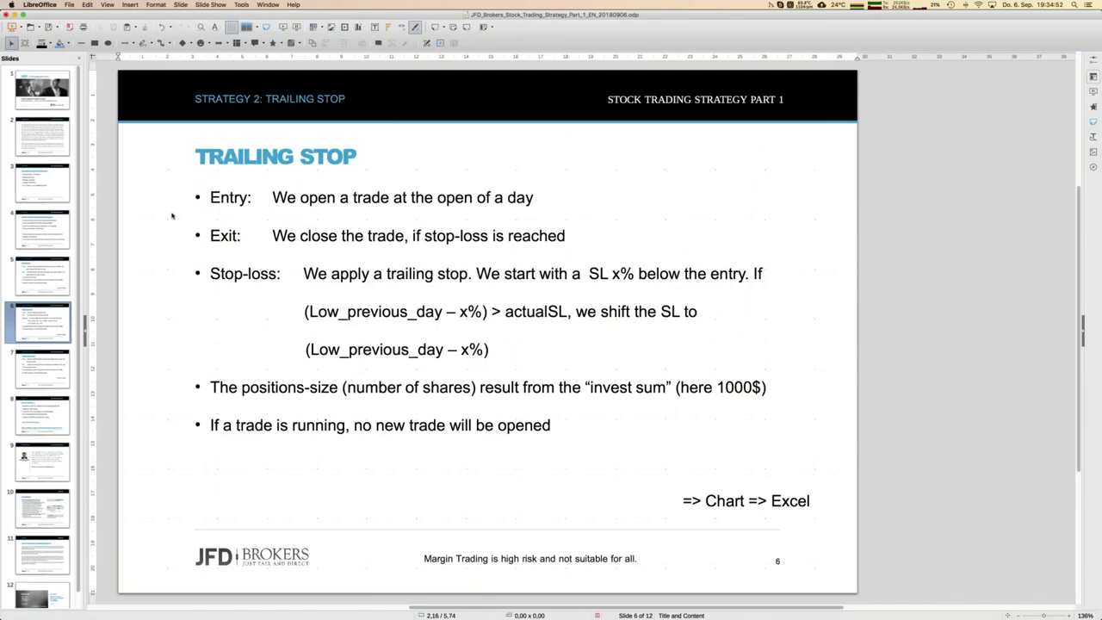
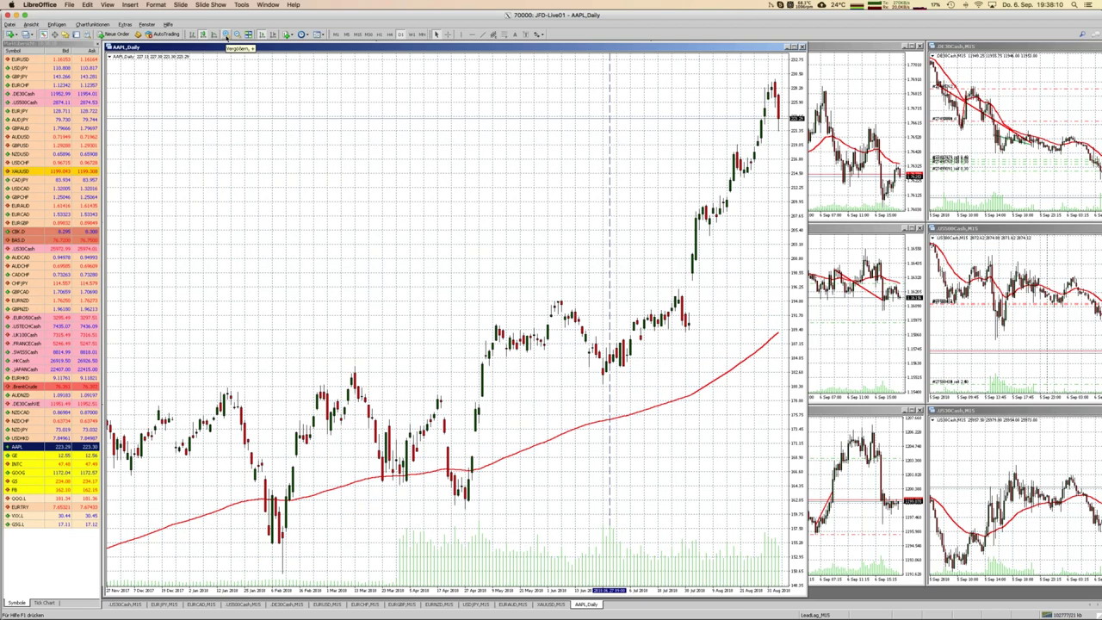
Add three horizontal lines at rising stop levels below the late-August candles on the AAPL daily chart.
{"action": "left_click", "coordinate": [227, 35]}
{"action": "left_click", "coordinate": [227, 35]}
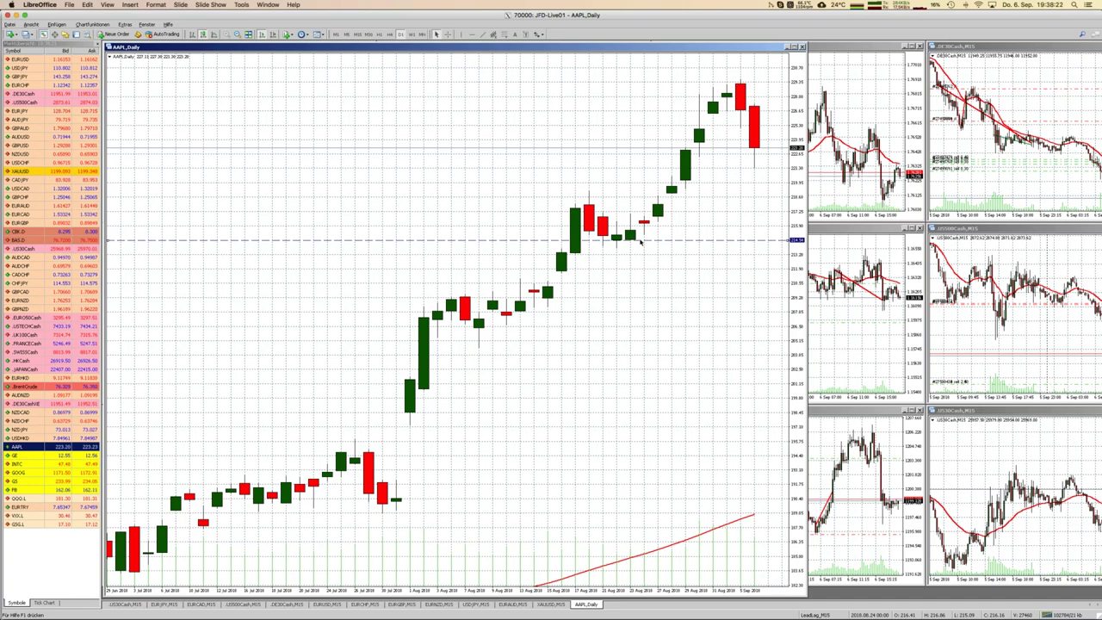
{"action": "left_click", "coordinate": [467, 34]}
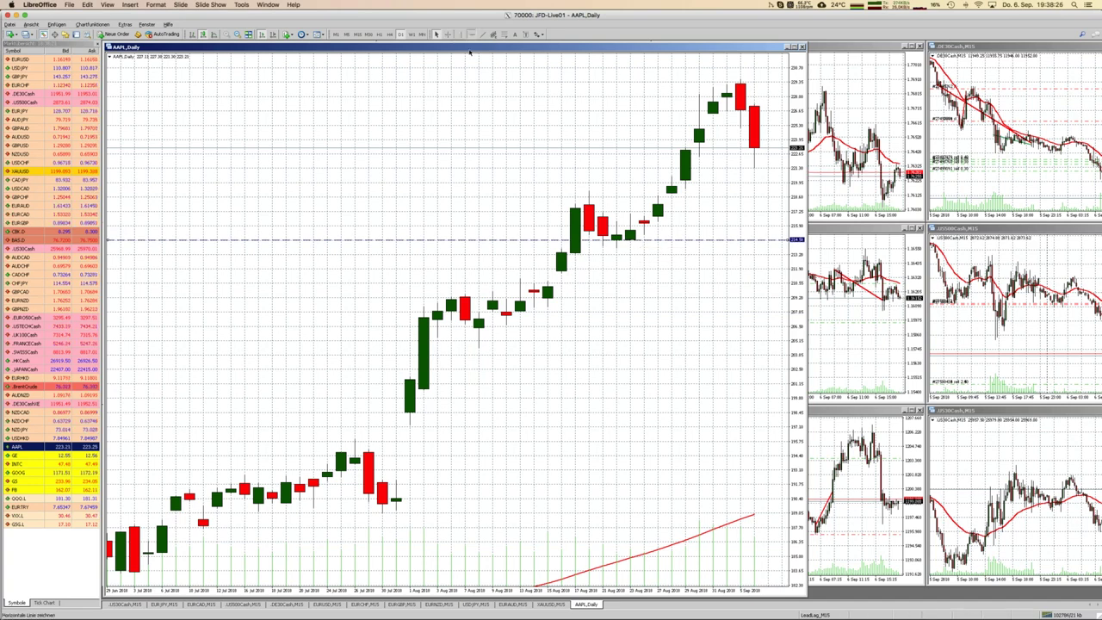
{"action": "left_click", "coordinate": [616, 269]}
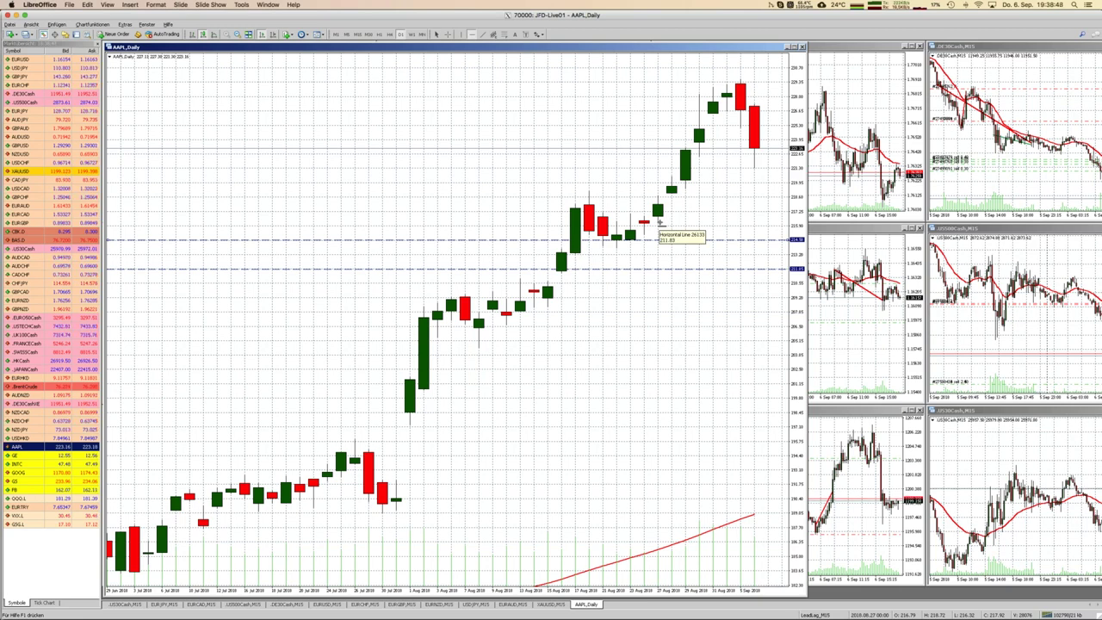
{"action": "left_click", "coordinate": [657, 246]}
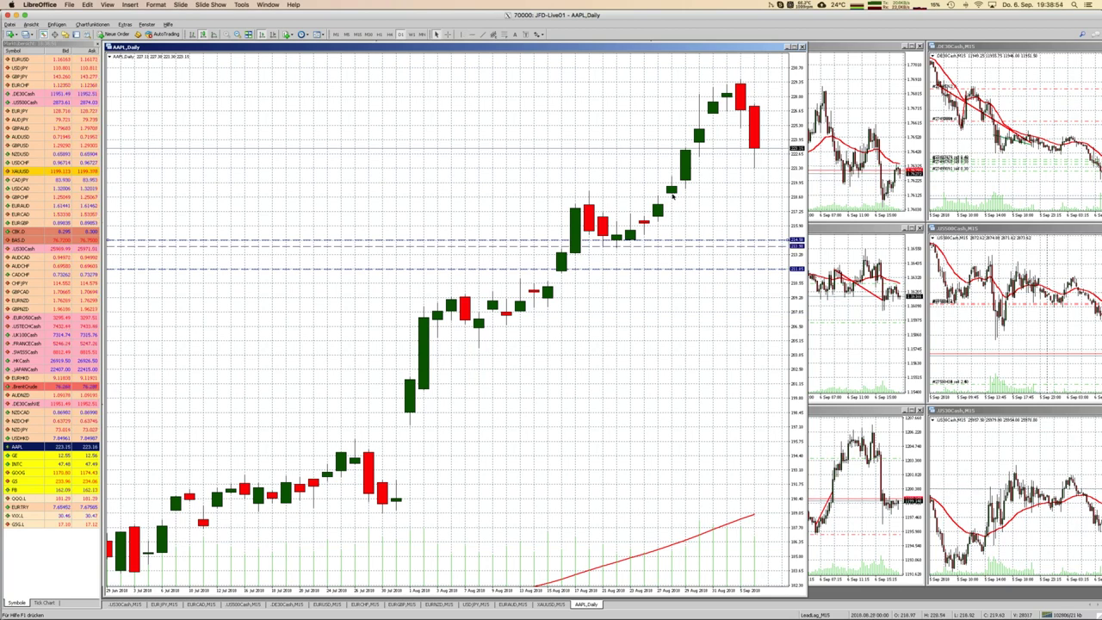
{"action": "left_click", "coordinate": [472, 38]}
{"action": "left_click", "coordinate": [676, 219]}
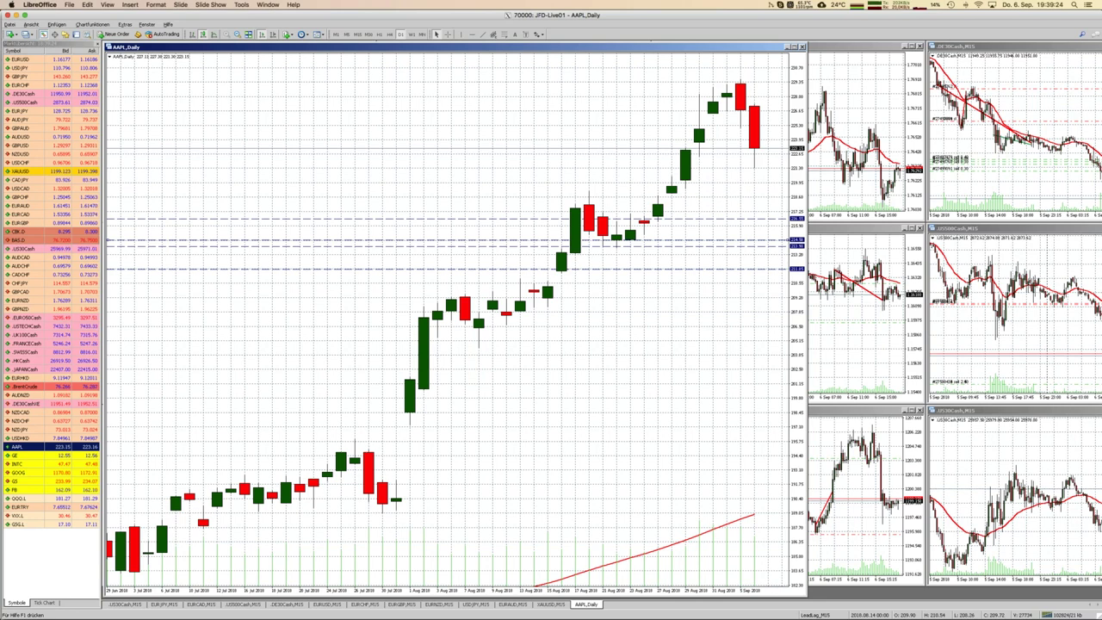
Switch from the trading chart back to LibreOffice and bring up the Apple_D1_Trailing.ods spreadsheet.
{"action": "left_click", "coordinate": [16, 431]}
{"action": "left_click", "coordinate": [268, 4]}
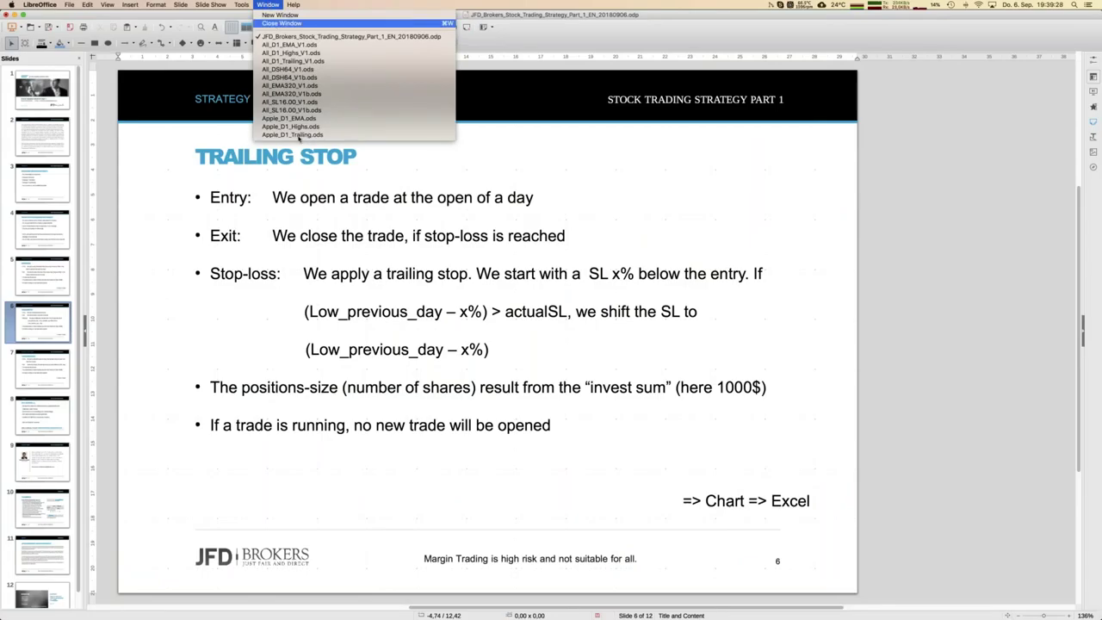
{"action": "left_click", "coordinate": [299, 127]}
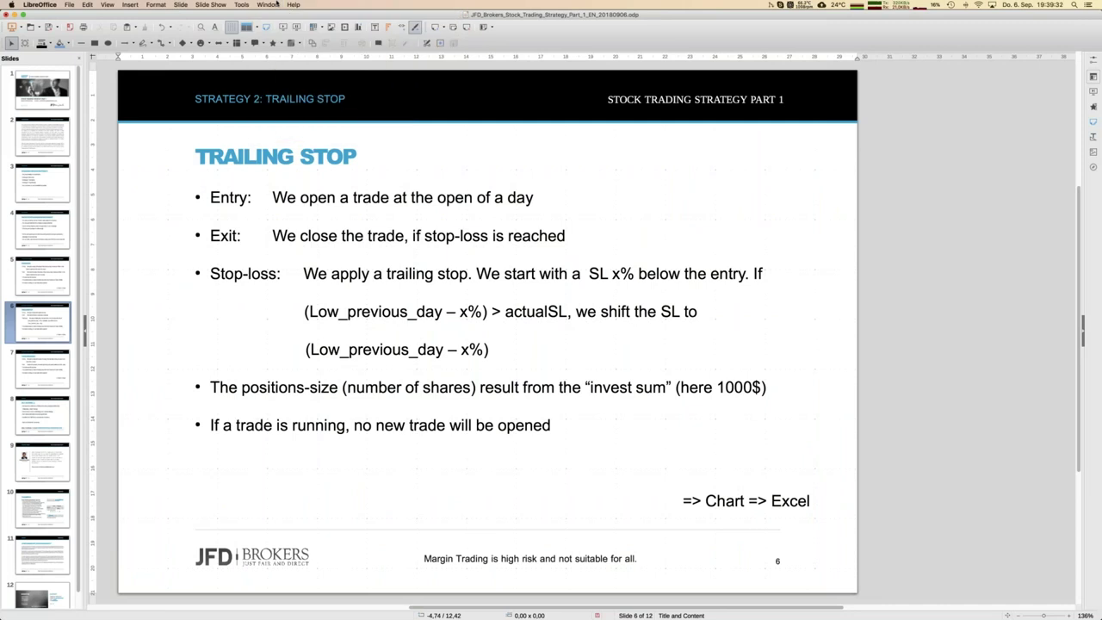
{"action": "left_click", "coordinate": [279, 5]}
{"action": "left_click", "coordinate": [253, 5]}
{"action": "left_click", "coordinate": [252, 4]}
{"action": "left_click", "coordinate": [270, 136]}
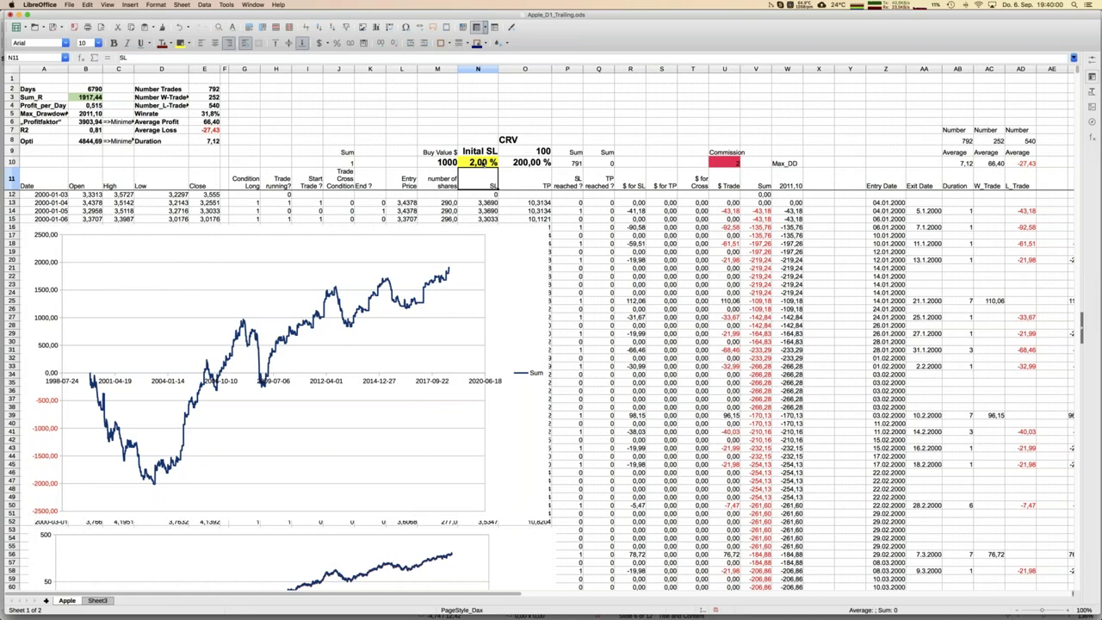
Backtest the Apple trailing stop with initial SL values of 4 %, 8 % and 16 % in cell N10, in that order.
{"action": "left_click", "coordinate": [478, 162]}
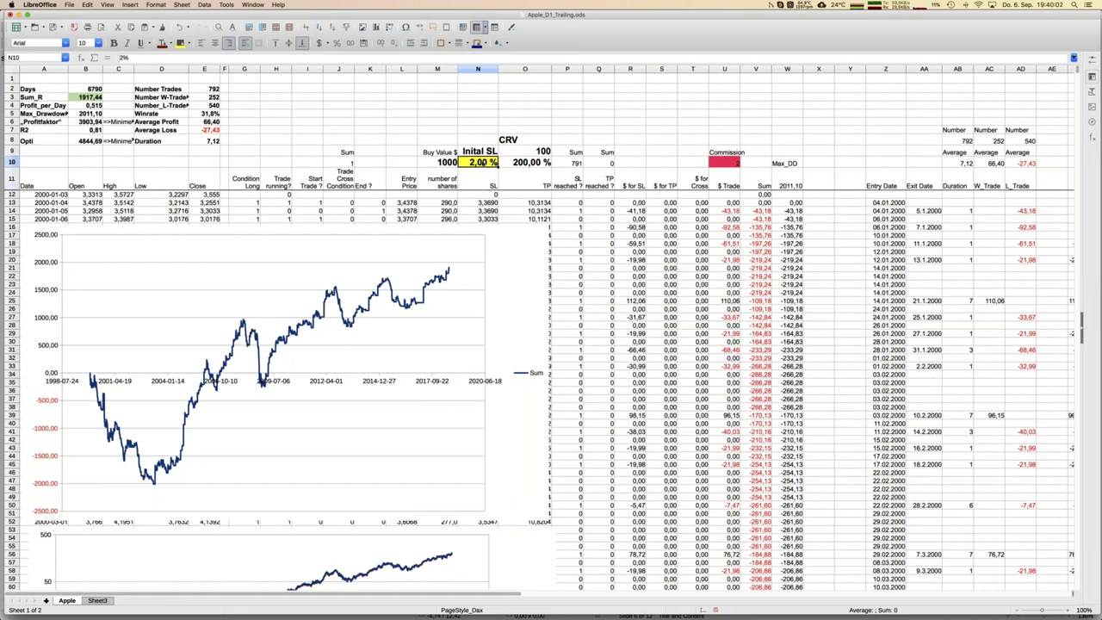
{"action": "type", "text": "4"}
{"action": "key", "text": "Return"}
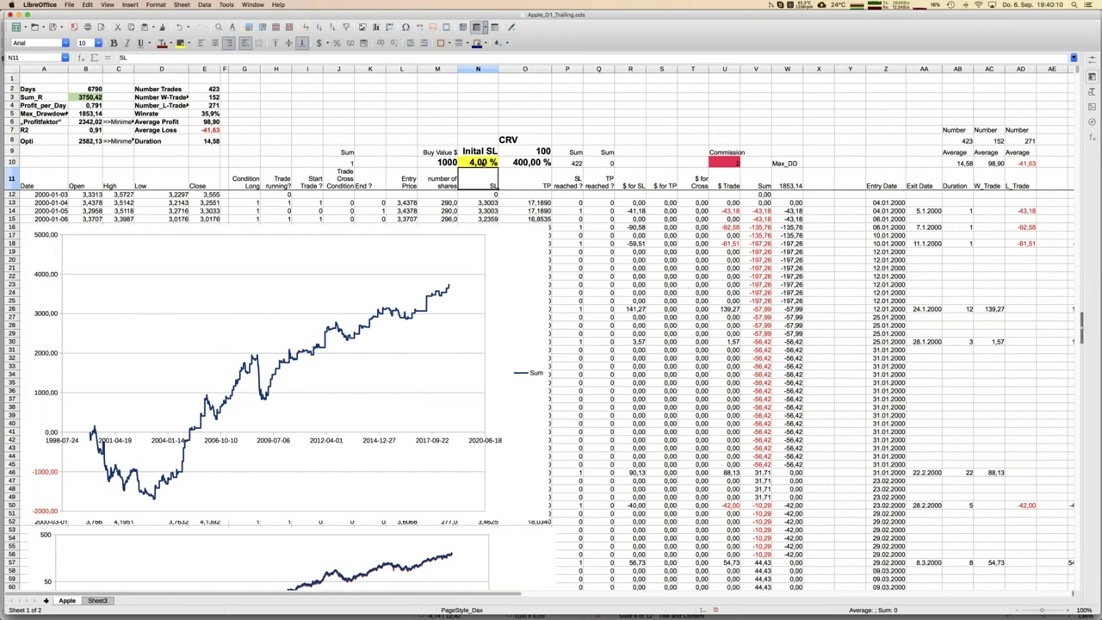
{"action": "left_click", "coordinate": [479, 162]}
{"action": "type", "text": "8"}
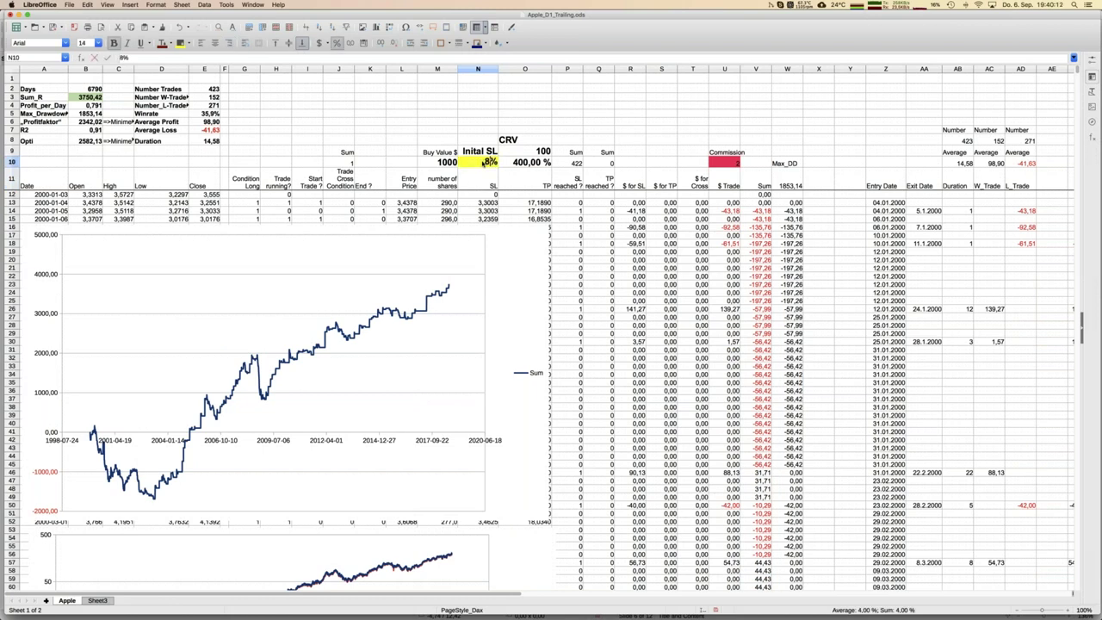
{"action": "key", "text": "Return"}
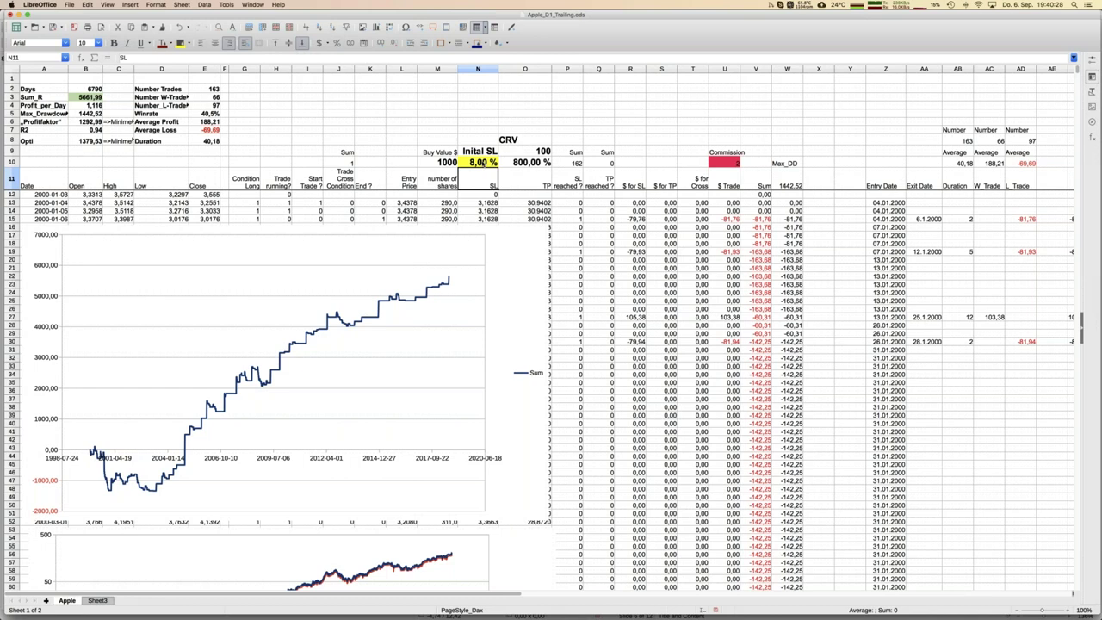
{"action": "key", "text": "Up"}
{"action": "type", "text": "16"}
{"action": "key", "text": "Return"}
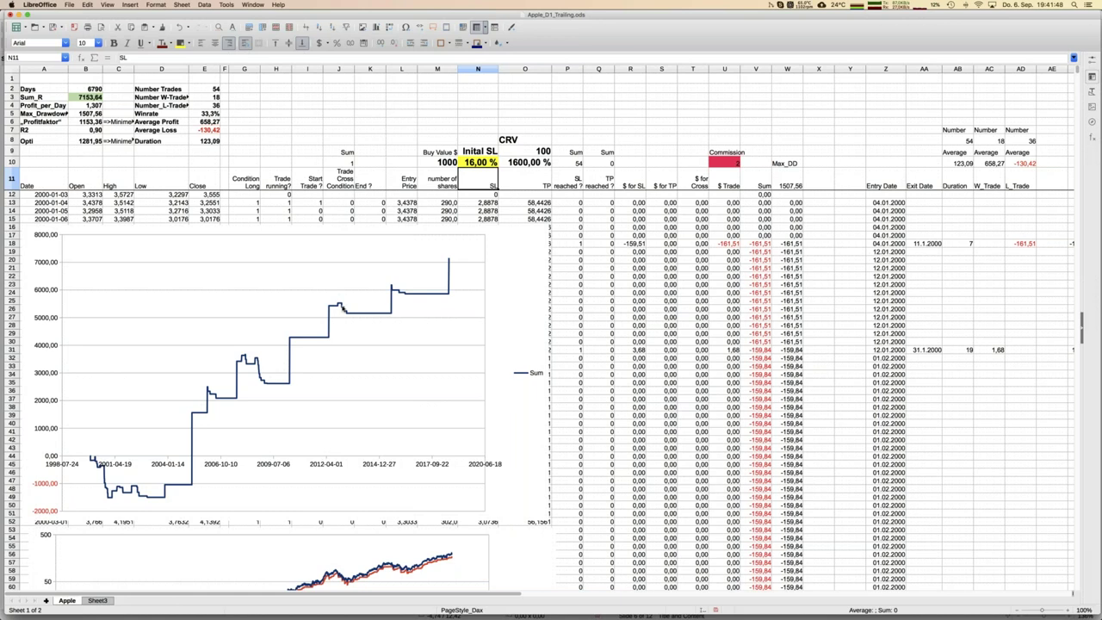
{"action": "left_click", "coordinate": [478, 162]}
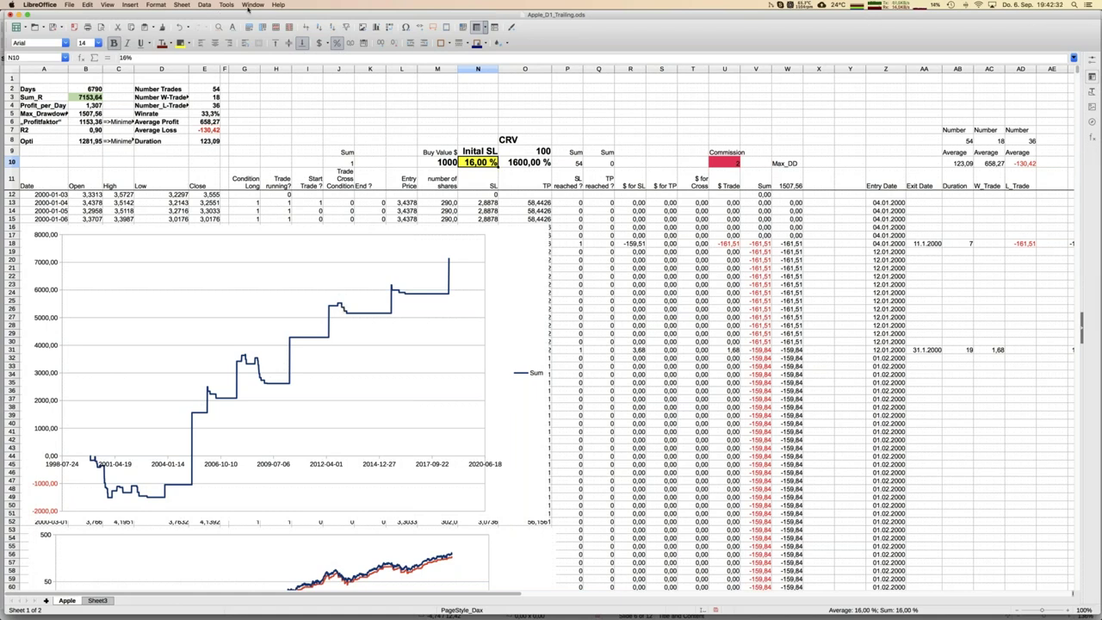
Bring up All_D1_Trailing_V1.ods and examine its cumulative profit chart and the sl_initial data across the stock files.
{"action": "left_click", "coordinate": [252, 5]}
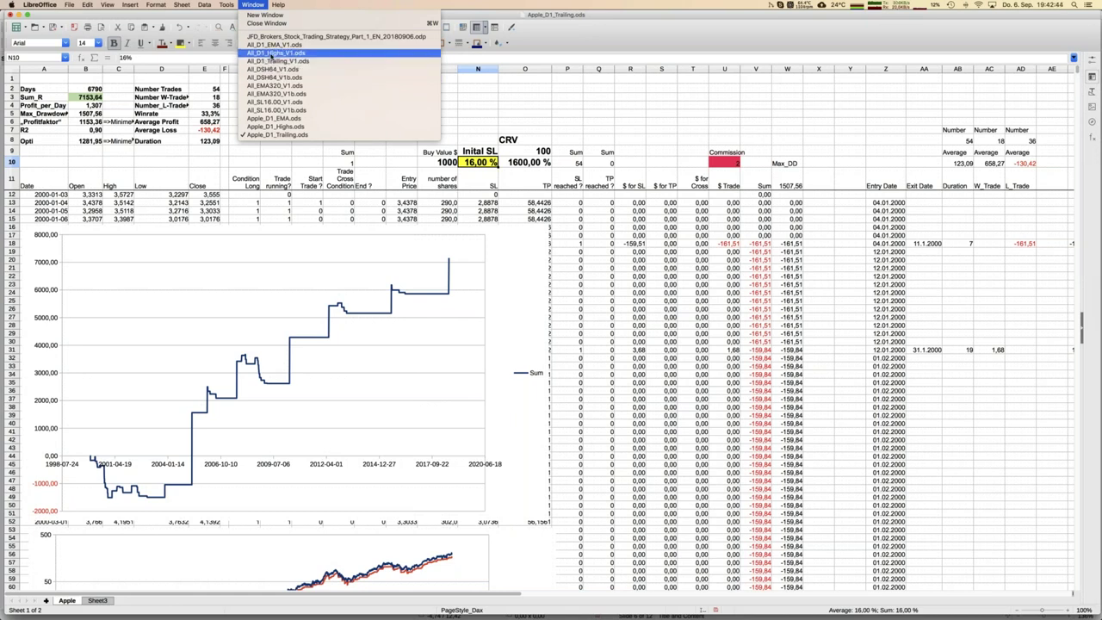
{"action": "left_click", "coordinate": [272, 53]}
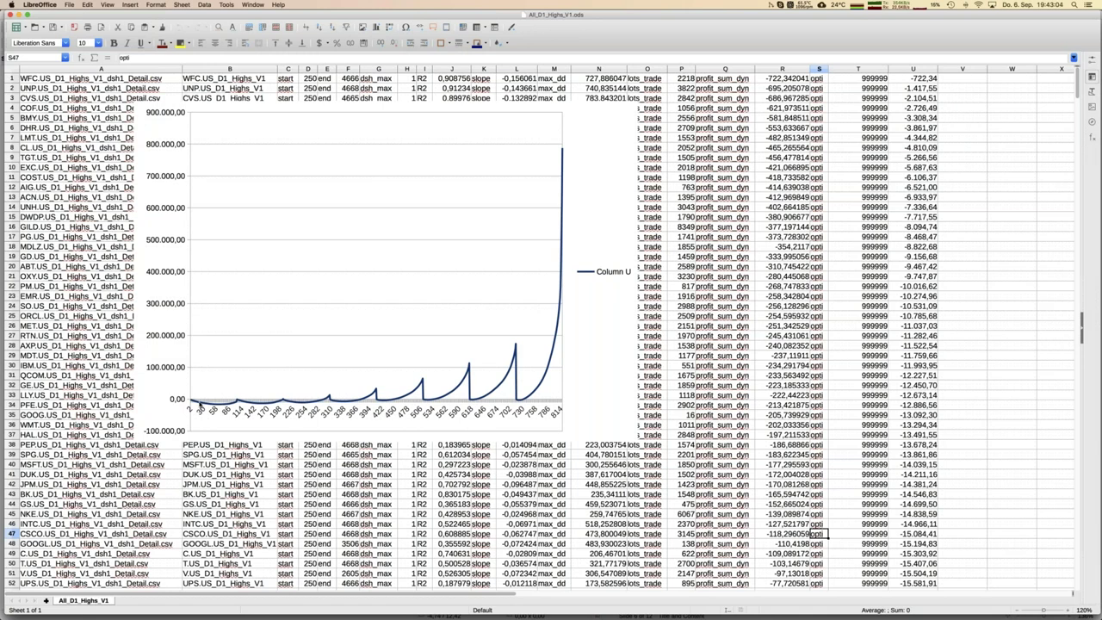
{"action": "left_click", "coordinate": [252, 5]}
{"action": "left_click", "coordinate": [275, 65]}
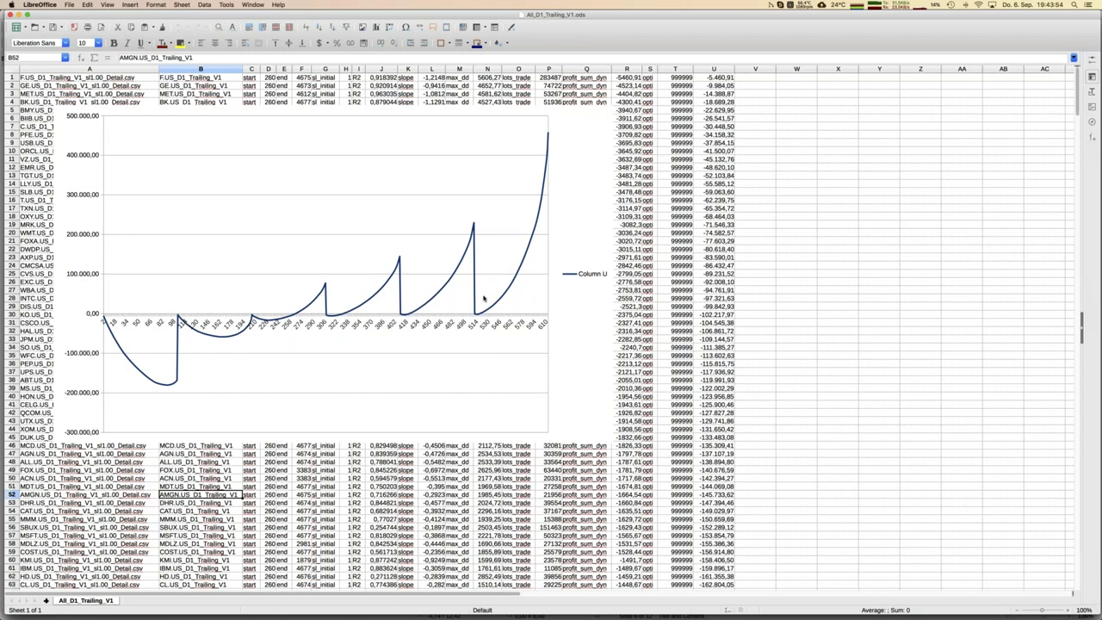
{"action": "scroll", "coordinate": [357, 325], "scroll_direction": "right", "scroll_amount": 3}
{"action": "scroll", "coordinate": [345, 316], "scroll_direction": "left", "scroll_amount": 3}
{"action": "left_click", "coordinate": [255, 86]}
Return to the JFD_Brokers_Stock_Trading_Strategy presentation and advance to slide 7, "Highs" Trading.
{"action": "left_click", "coordinate": [254, 6]}
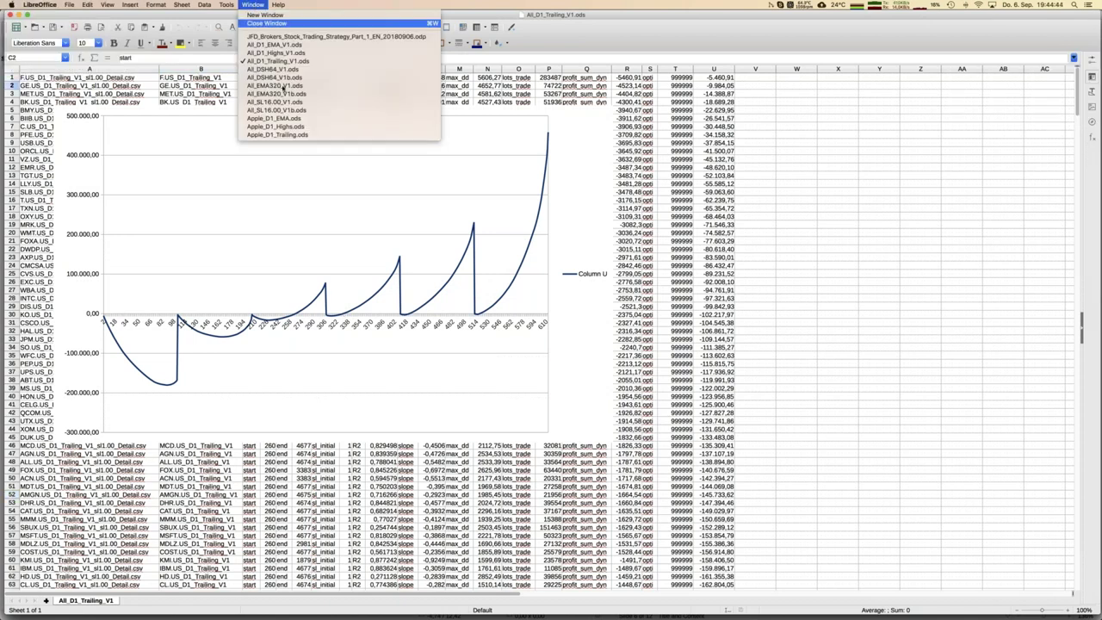
{"action": "left_click", "coordinate": [278, 37]}
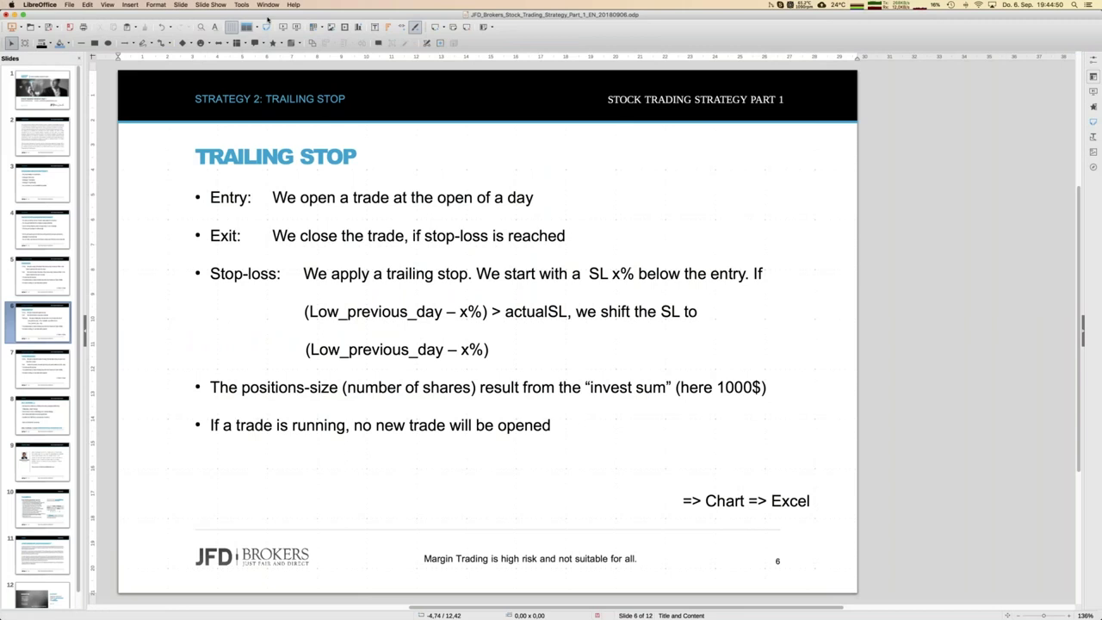
{"action": "key", "text": "Down"}
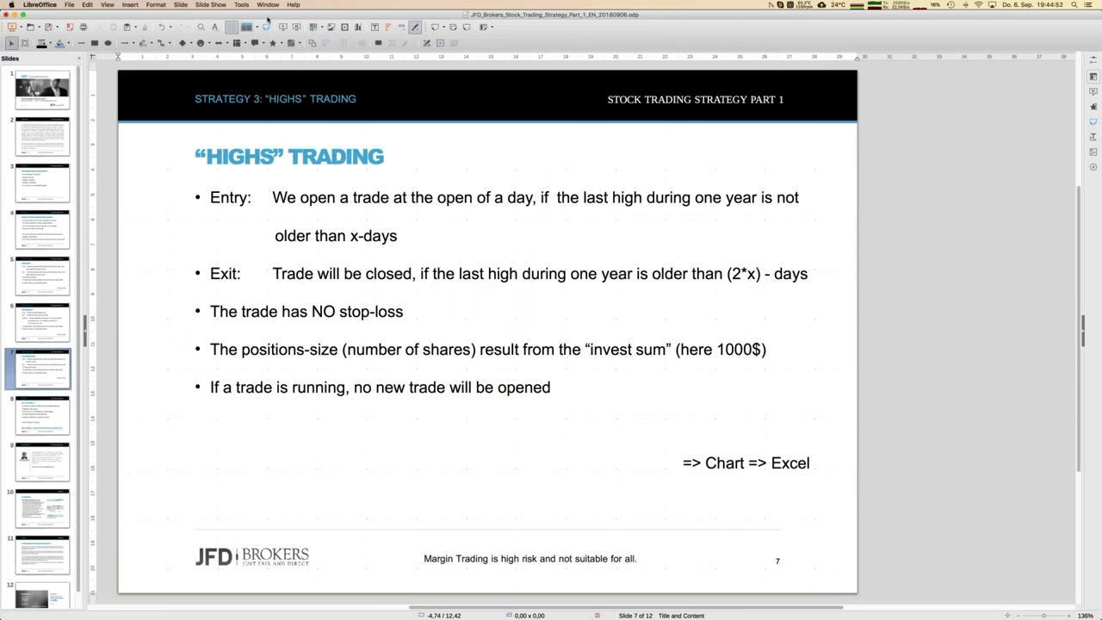
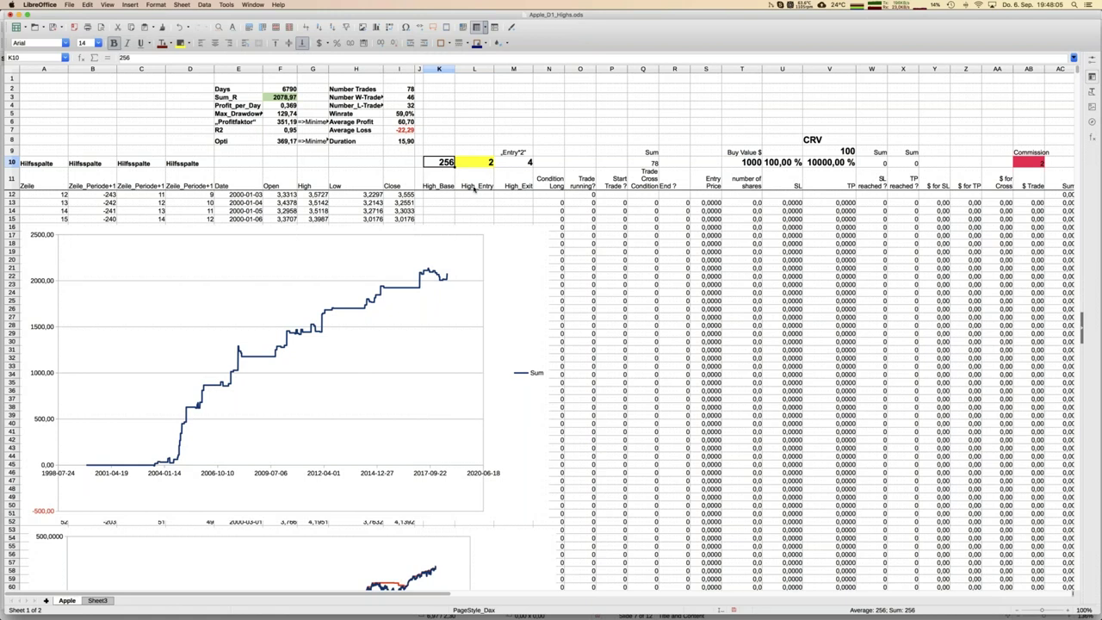
Examine the High_Entry and High_Exit parameters and the "Entry*2" note in the Apple_D1_Highs.ods spreadsheet.
{"action": "key", "text": "Right"}
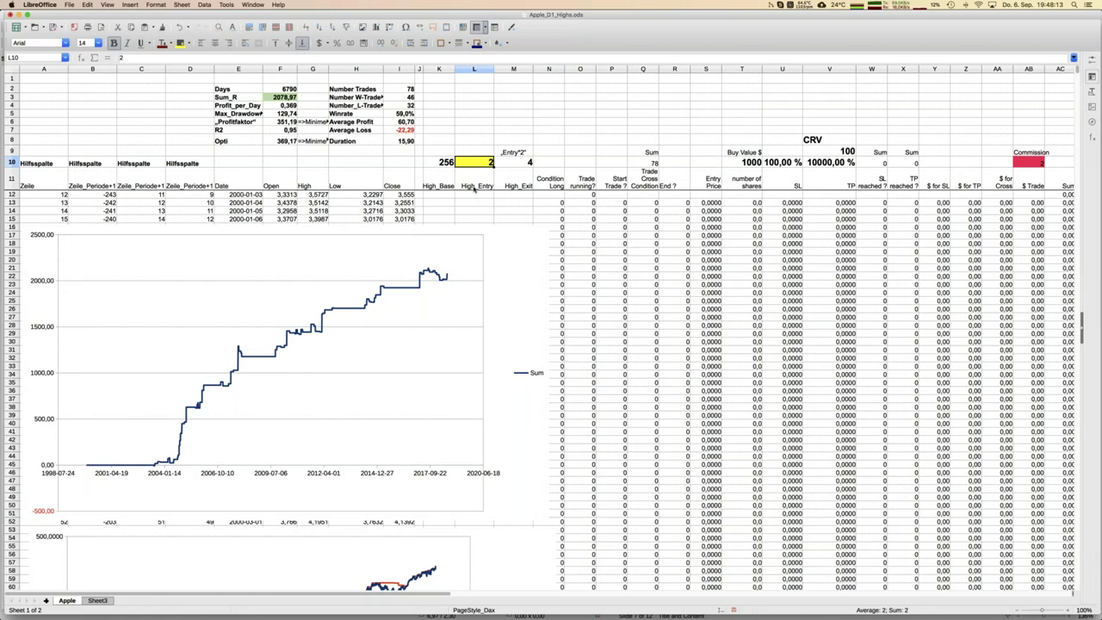
{"action": "key", "text": "Right"}
{"action": "key", "text": "Up"}
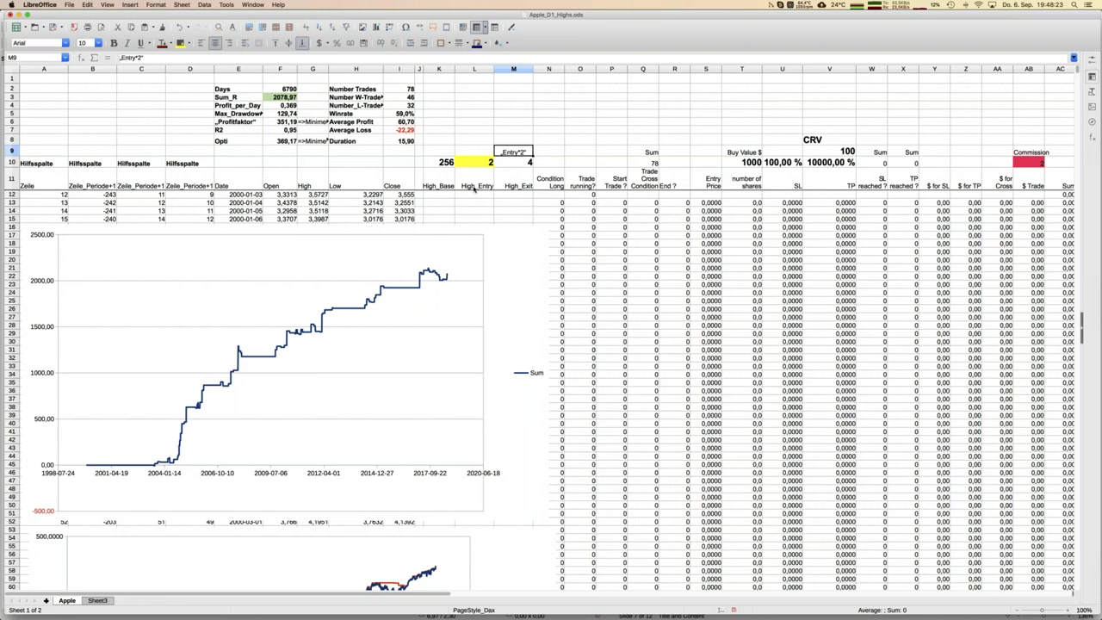
{"action": "key", "text": "Down"}
Backtest the Apple highs strategy with High_Entry values of 4, 8, 16 and 32 in cell L10, in that order.
{"action": "key", "text": "Left"}
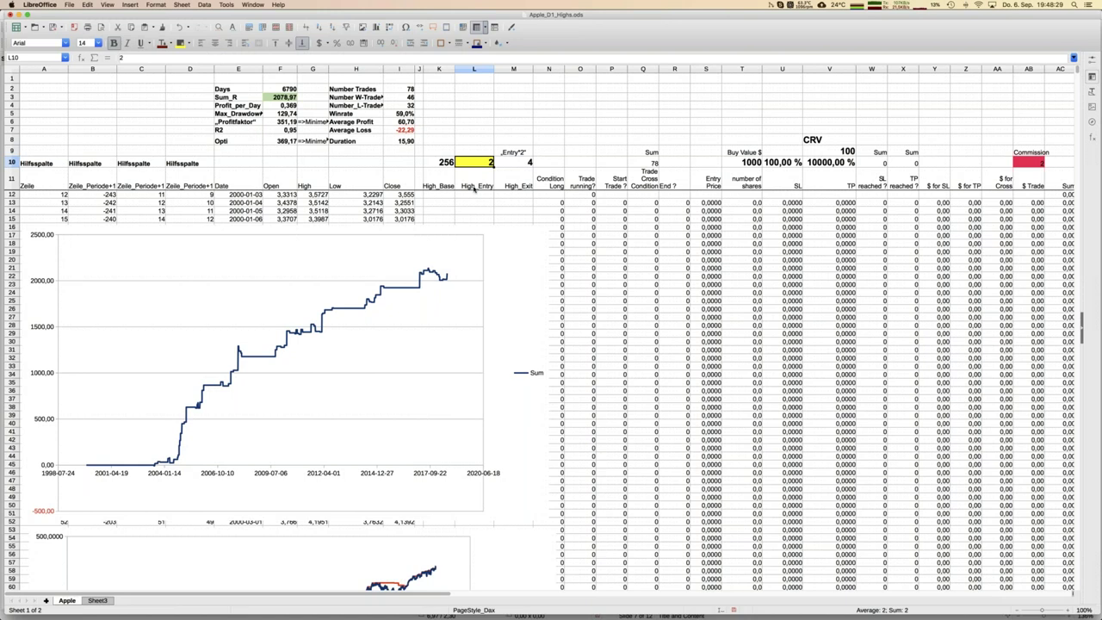
{"action": "type", "text": "4"}
{"action": "key", "text": "Return"}
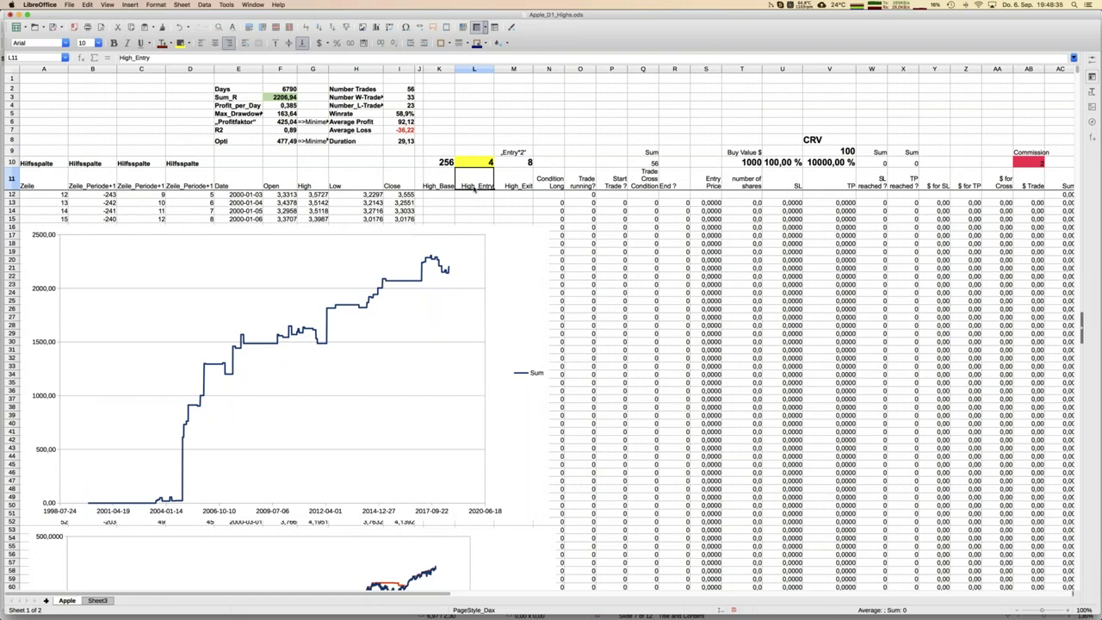
{"action": "key", "text": "Up"}
{"action": "type", "text": "8"}
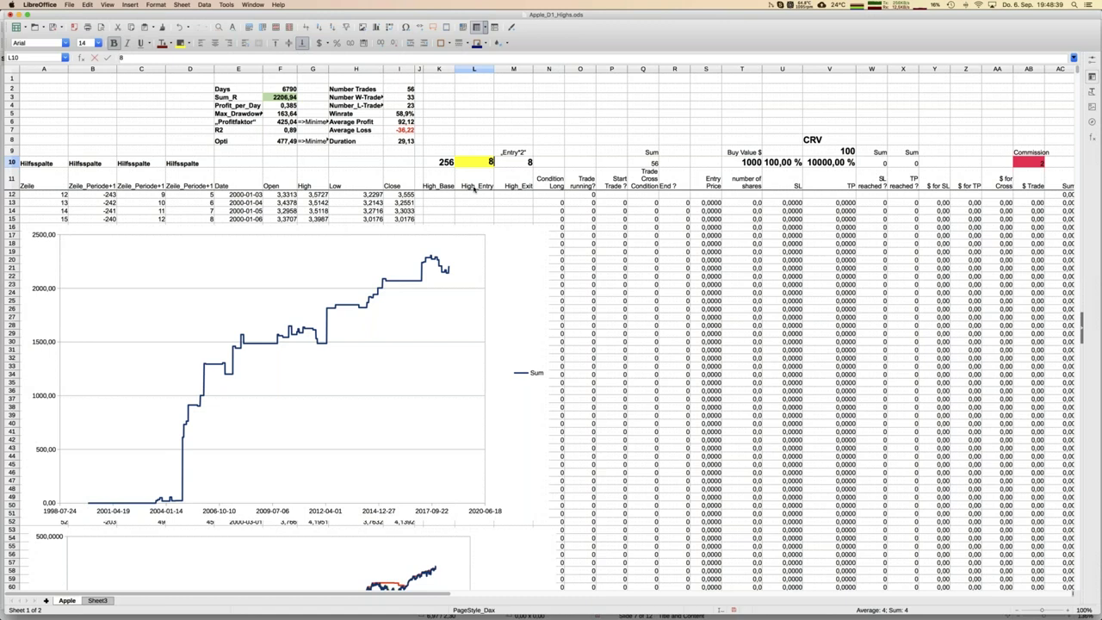
{"action": "key", "text": "Return"}
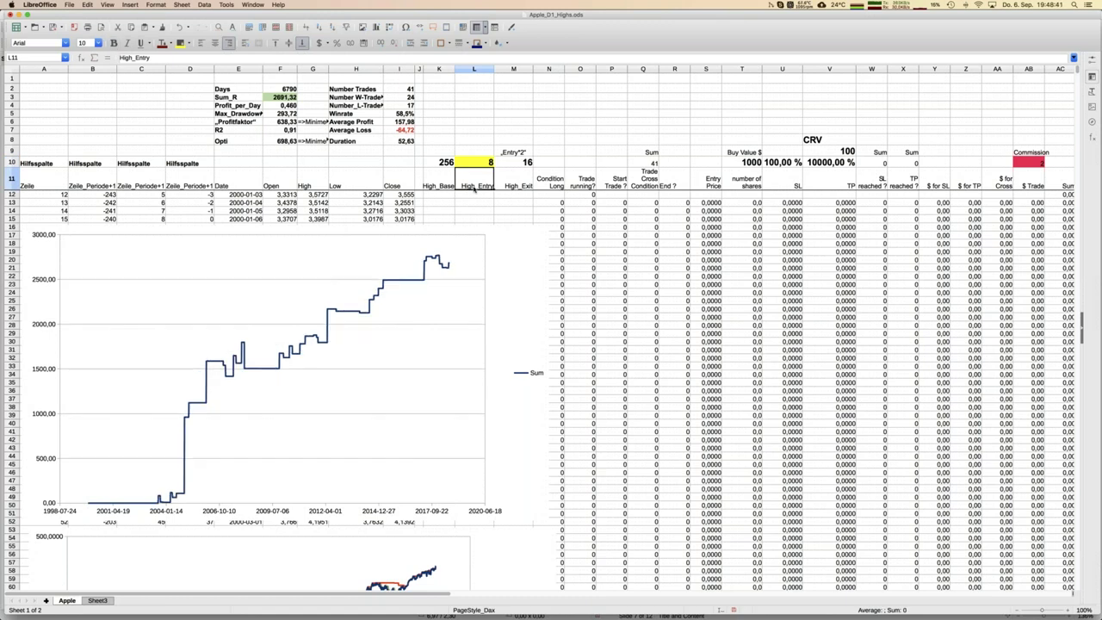
{"action": "key", "text": "Up"}
{"action": "type", "text": "16"}
{"action": "key", "text": "Return"}
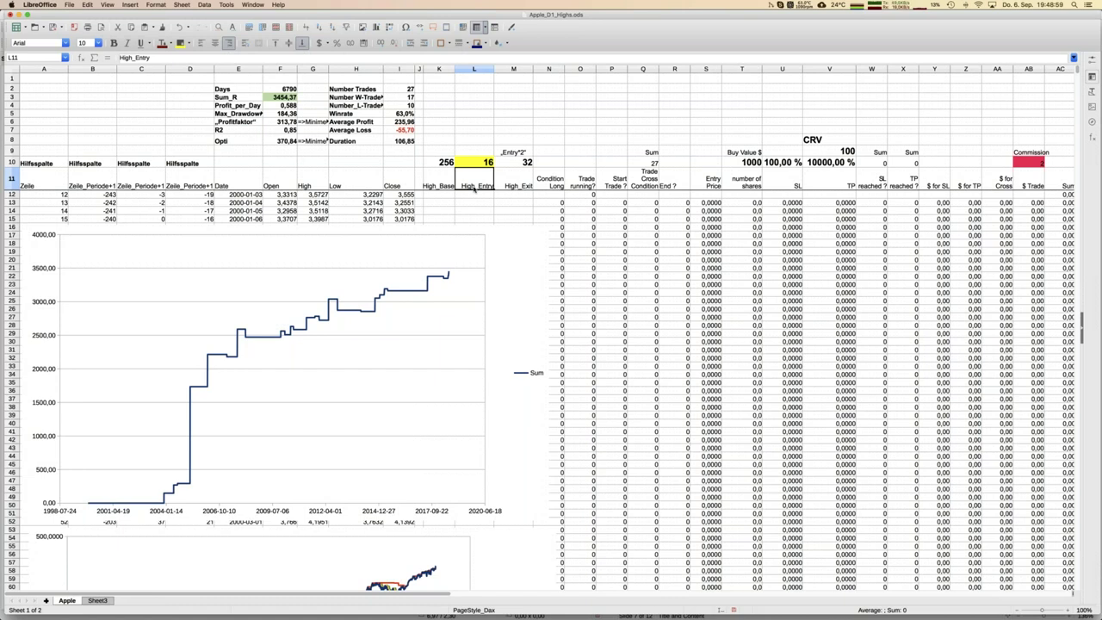
{"action": "key", "text": "Up"}
{"action": "type", "text": "32"}
{"action": "key", "text": "Return"}
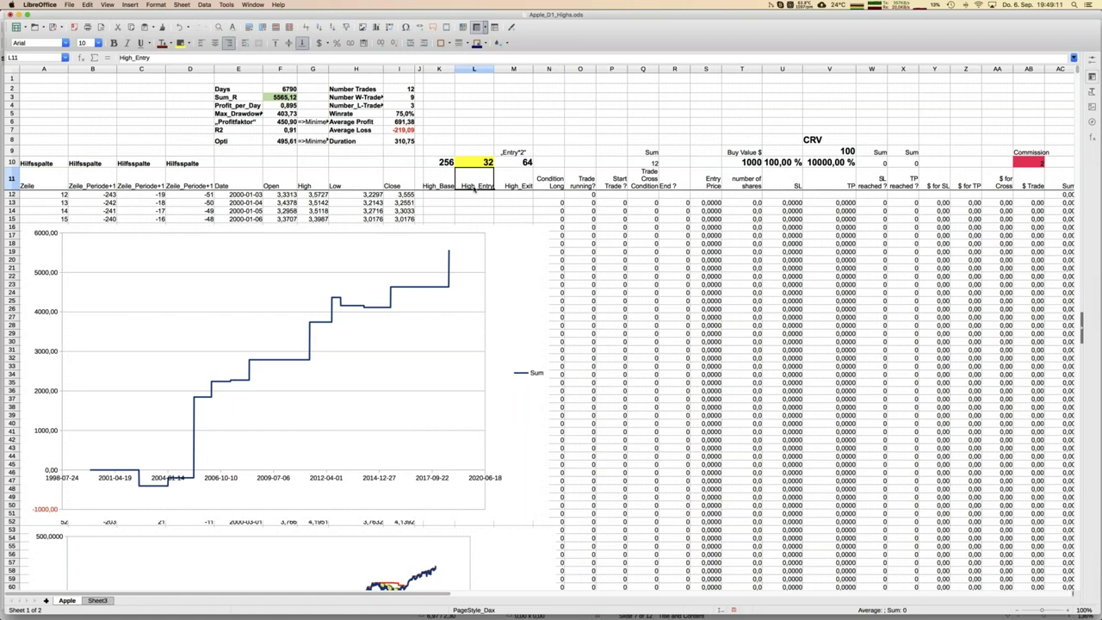
Examine the cumulative profit charts in All_D1_Highs_V1.ods and All_EMA320_V1.ods, one after the other.
{"action": "left_click", "coordinate": [252, 5]}
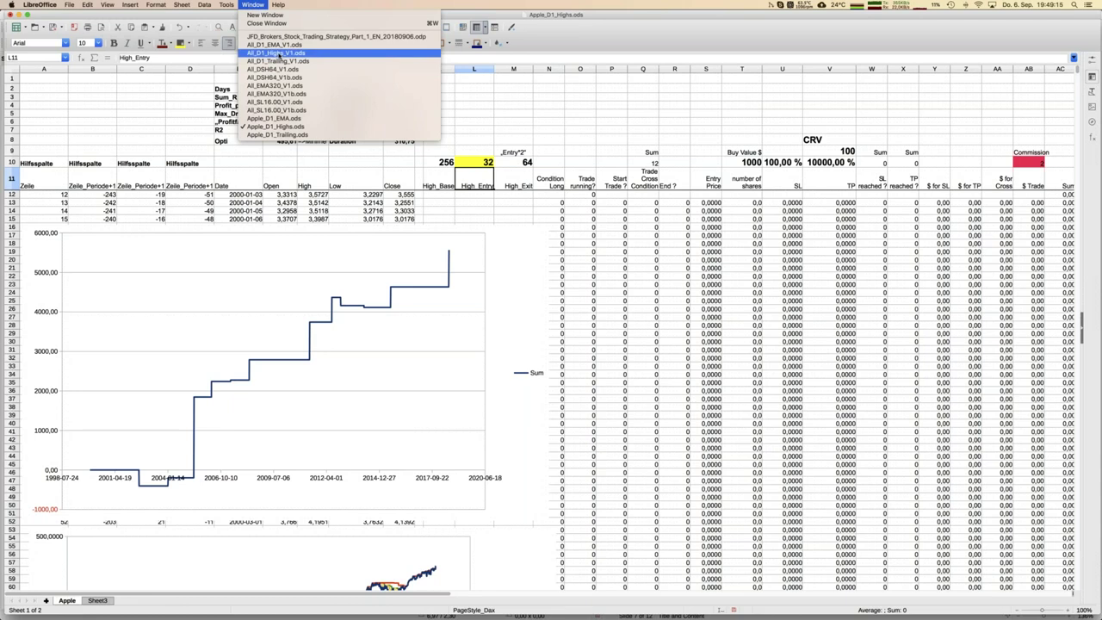
{"action": "left_click", "coordinate": [278, 54]}
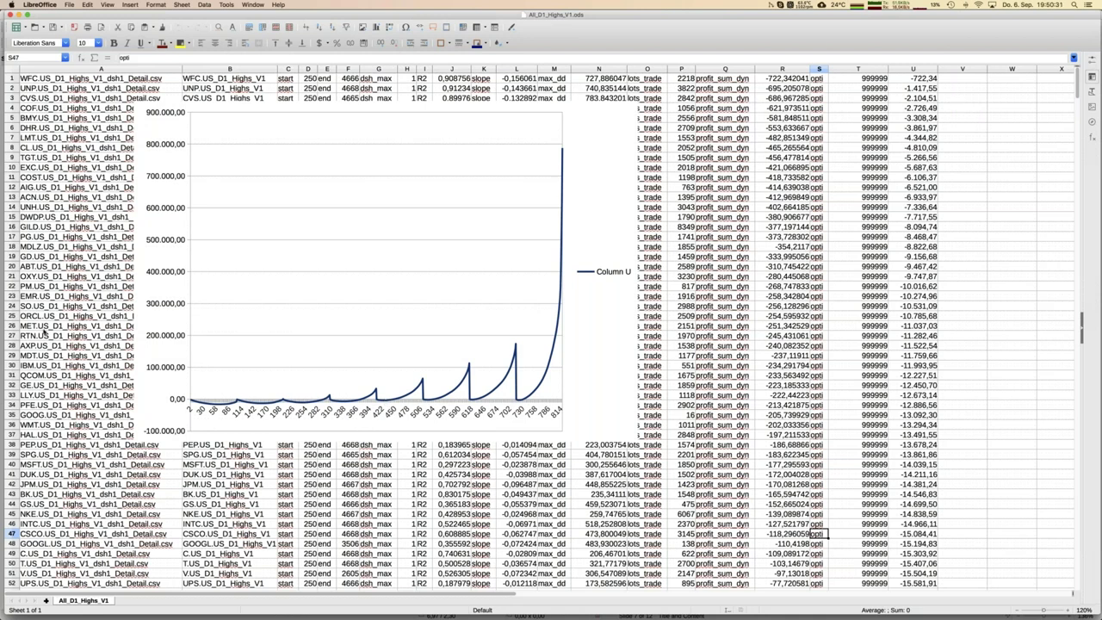
{"action": "left_click", "coordinate": [253, 5]}
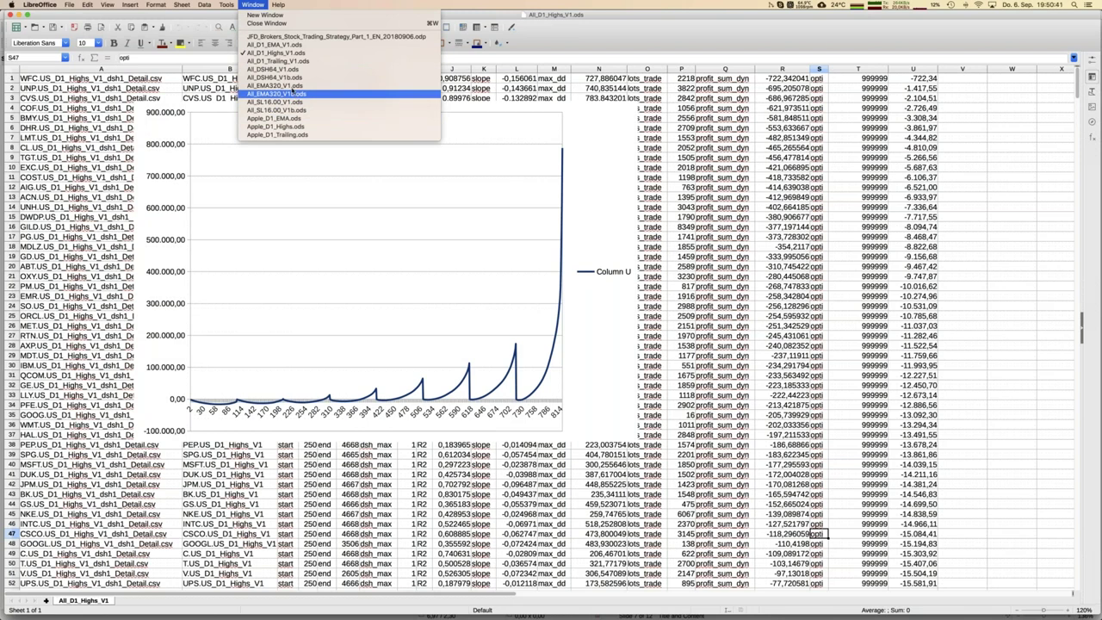
{"action": "left_click", "coordinate": [292, 87]}
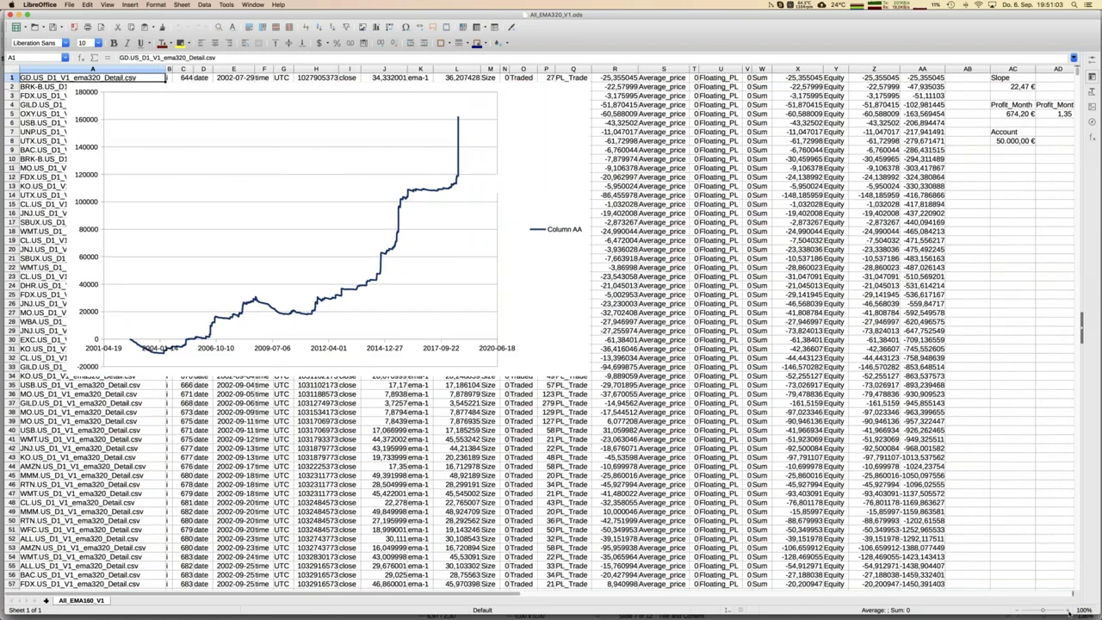
{"action": "scroll", "coordinate": [166, 178], "scroll_direction": "up", "scroll_amount": 2}
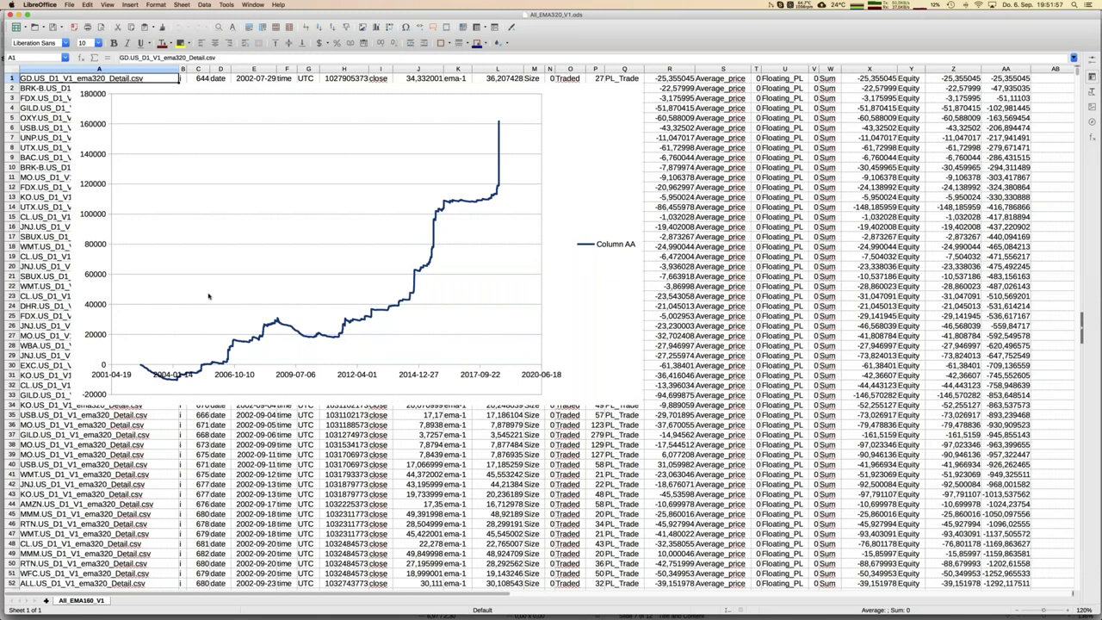
Bring up All_EMA320_V1b.ods and examine its Column AA and AB curves, the Column AC chart and the UPS rows.
{"action": "left_click", "coordinate": [259, 5]}
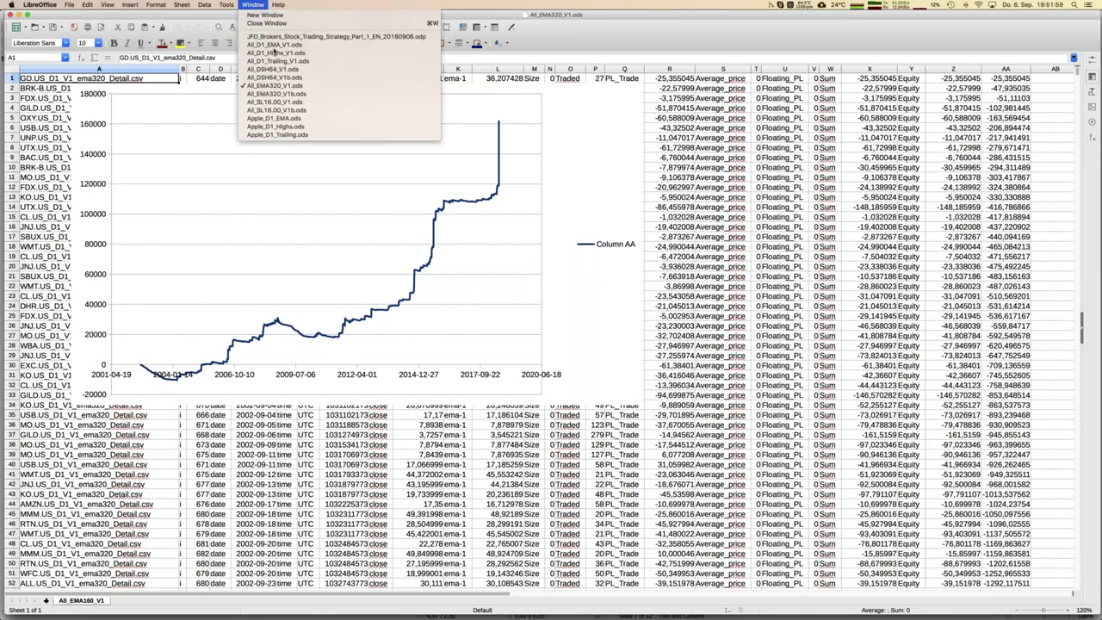
{"action": "left_click", "coordinate": [289, 95]}
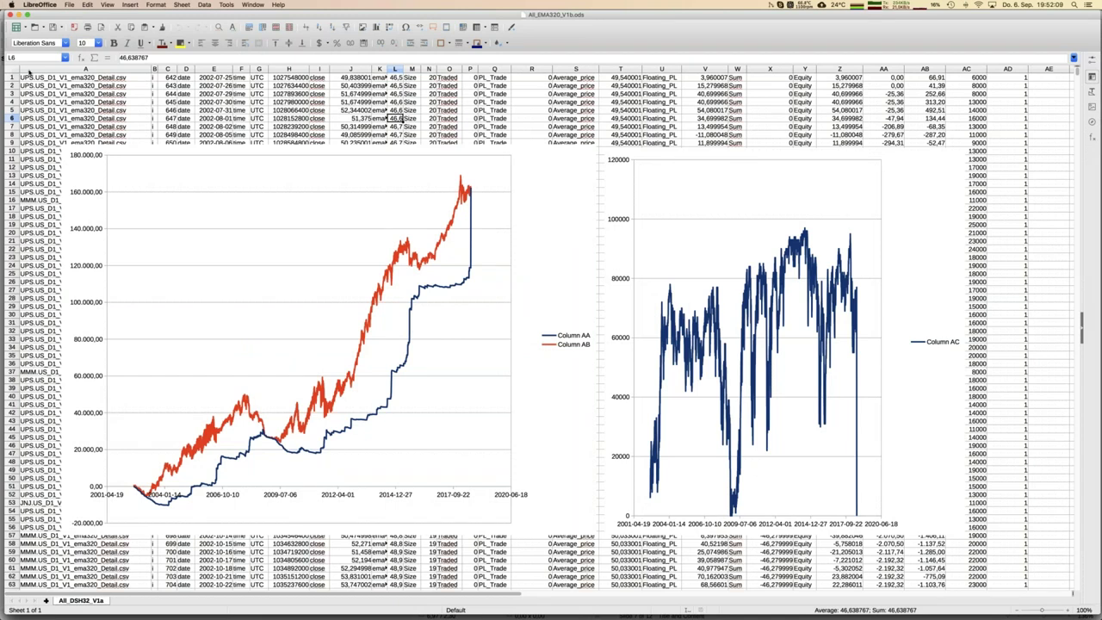
{"action": "left_click", "coordinate": [88, 120]}
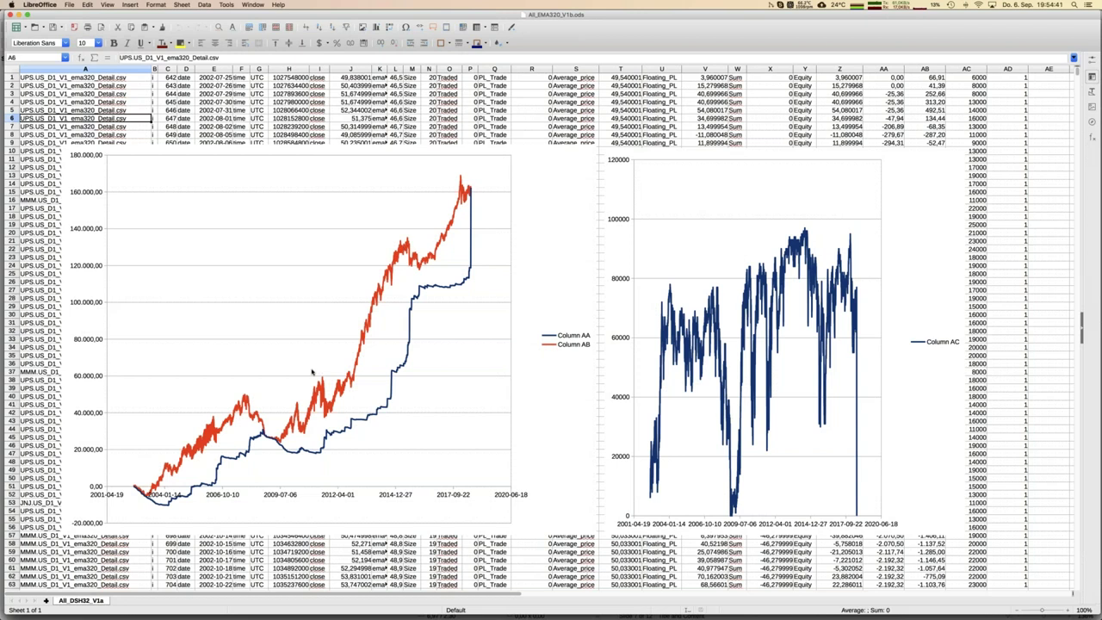
Compare the Column AA, AB and AC charts in All_SL16.00_V1b.ods with those in All_DSH64_V1b.ods.
{"action": "left_click", "coordinate": [253, 5]}
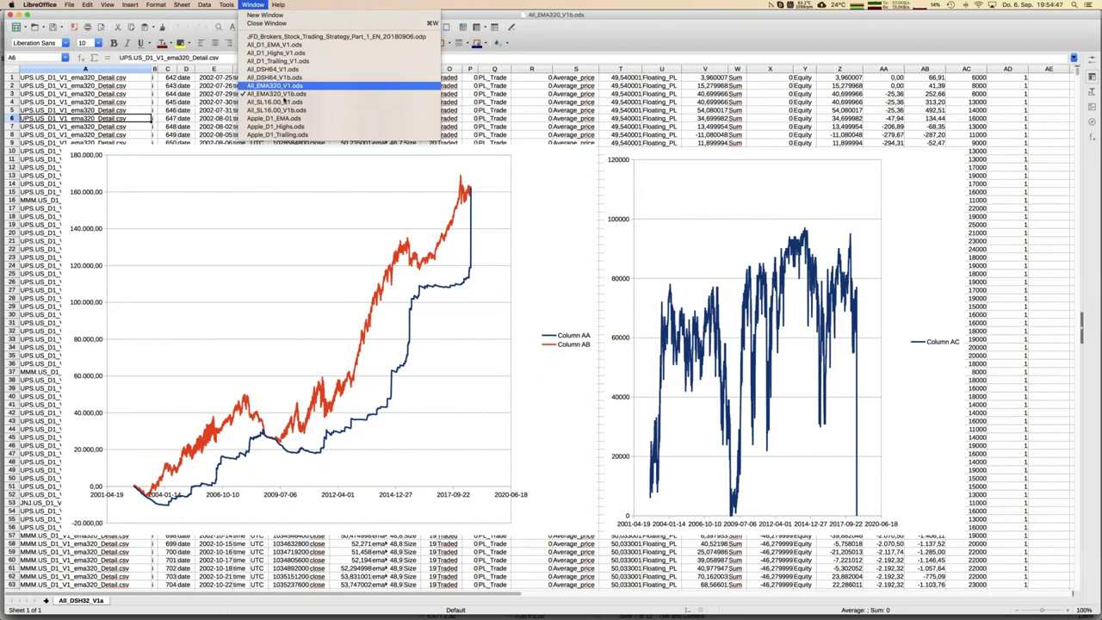
{"action": "left_click", "coordinate": [287, 111]}
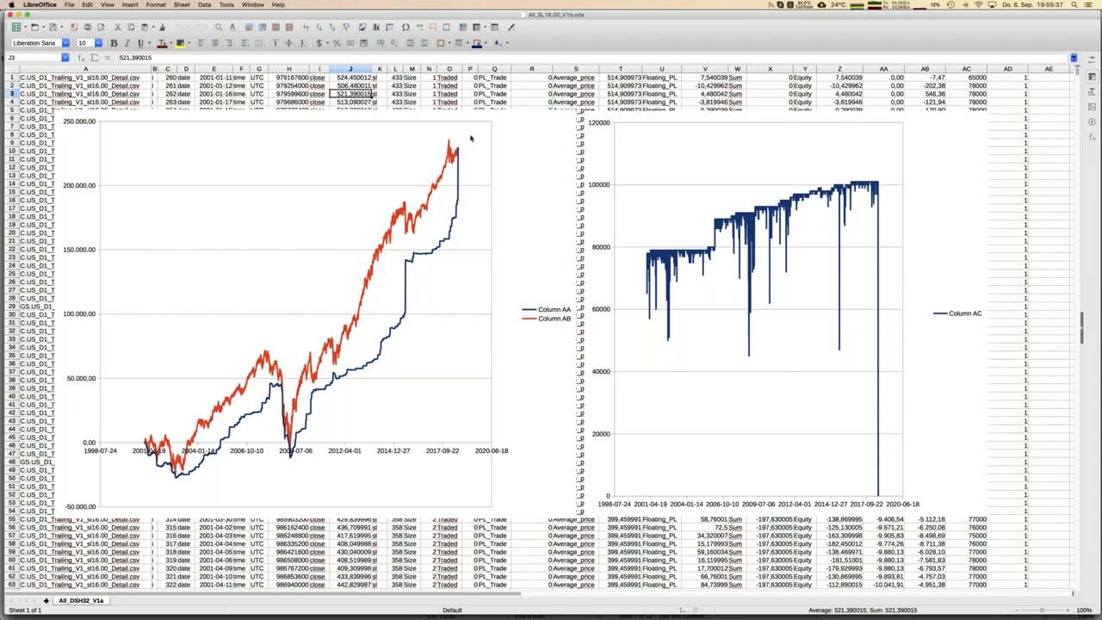
{"action": "left_click", "coordinate": [256, 6]}
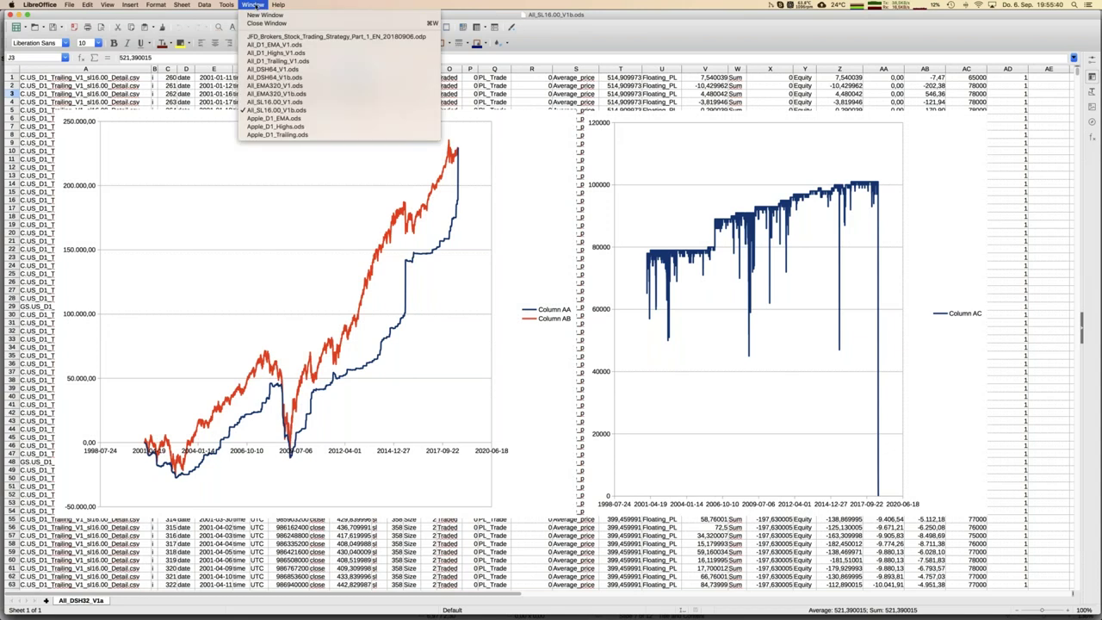
{"action": "left_click", "coordinate": [287, 78]}
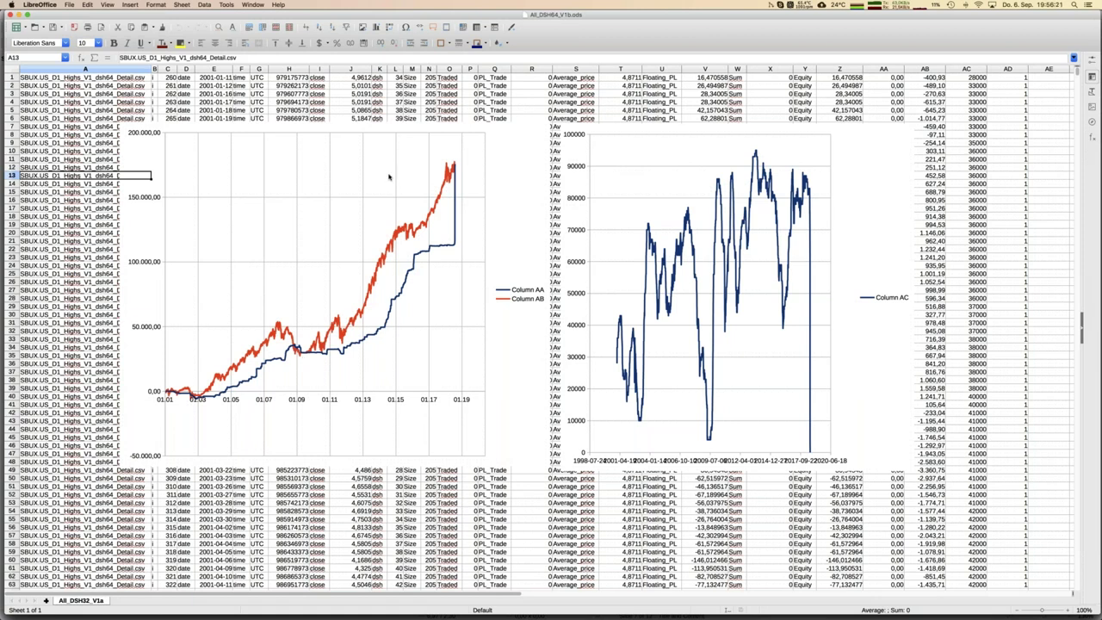
Return to the JFD_Brokers_Stock_Trading_Strategy presentation and advance to slide 8, the "In a Nutshell" summary.
{"action": "left_click", "coordinate": [260, 6]}
{"action": "left_click", "coordinate": [345, 34]}
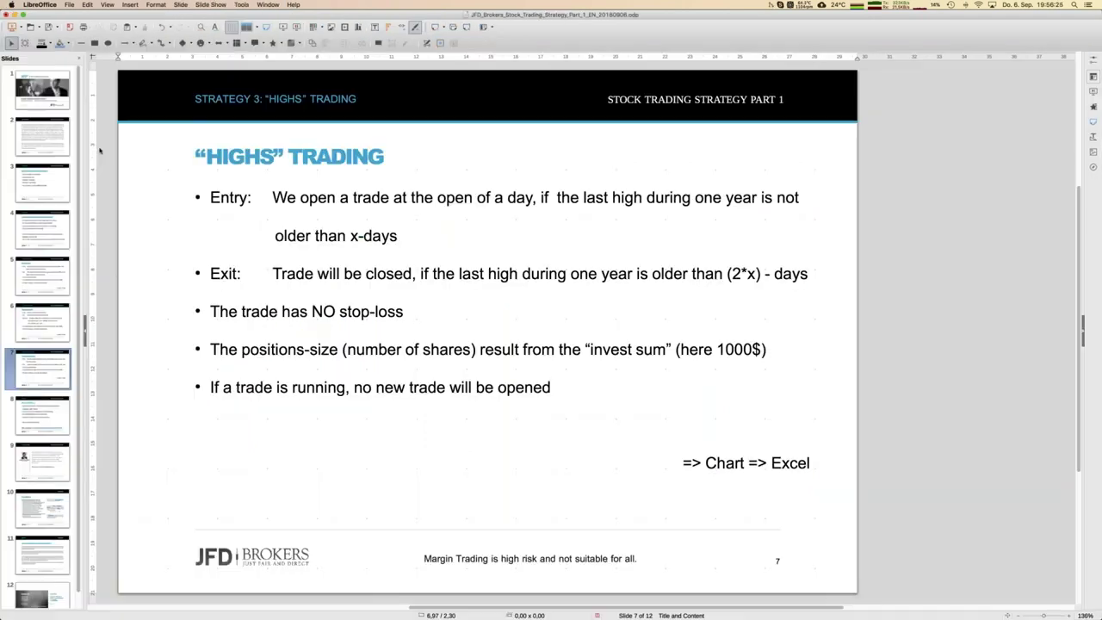
{"action": "key", "text": "Page_Down"}
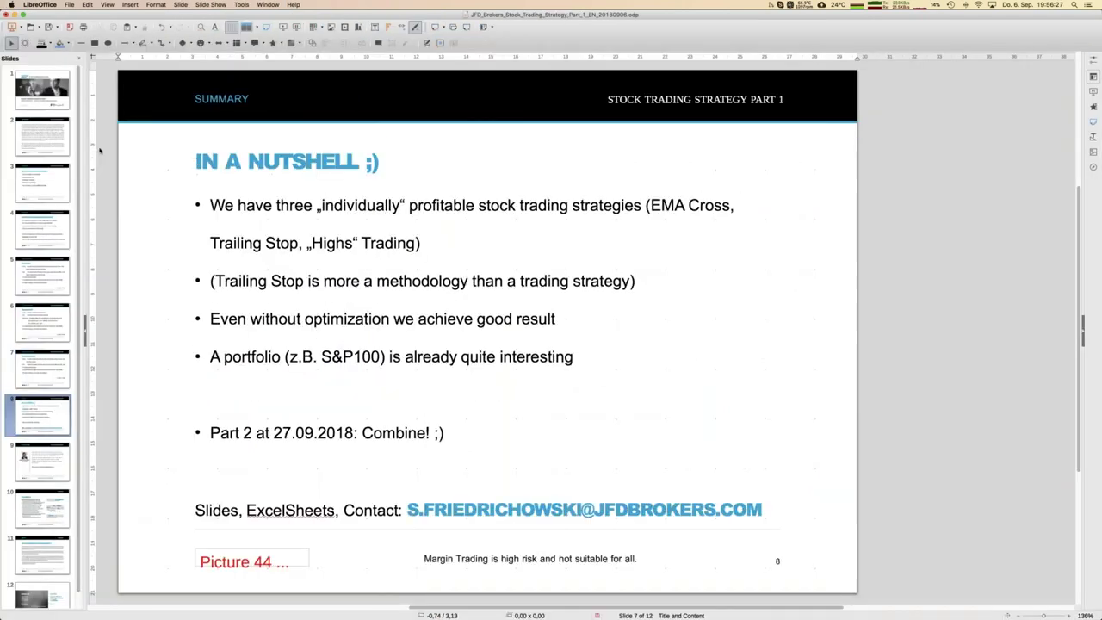